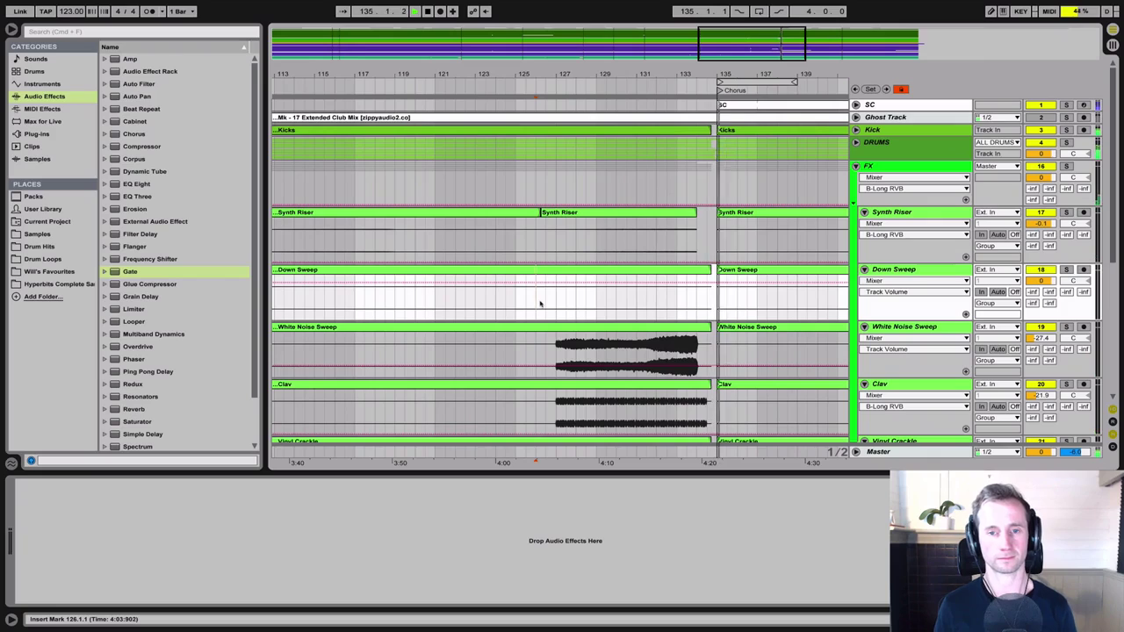
Audition the White Noise Sweep from bar 127 and the Synth Riser from about bar 126, each in solo
left_click(555, 353)
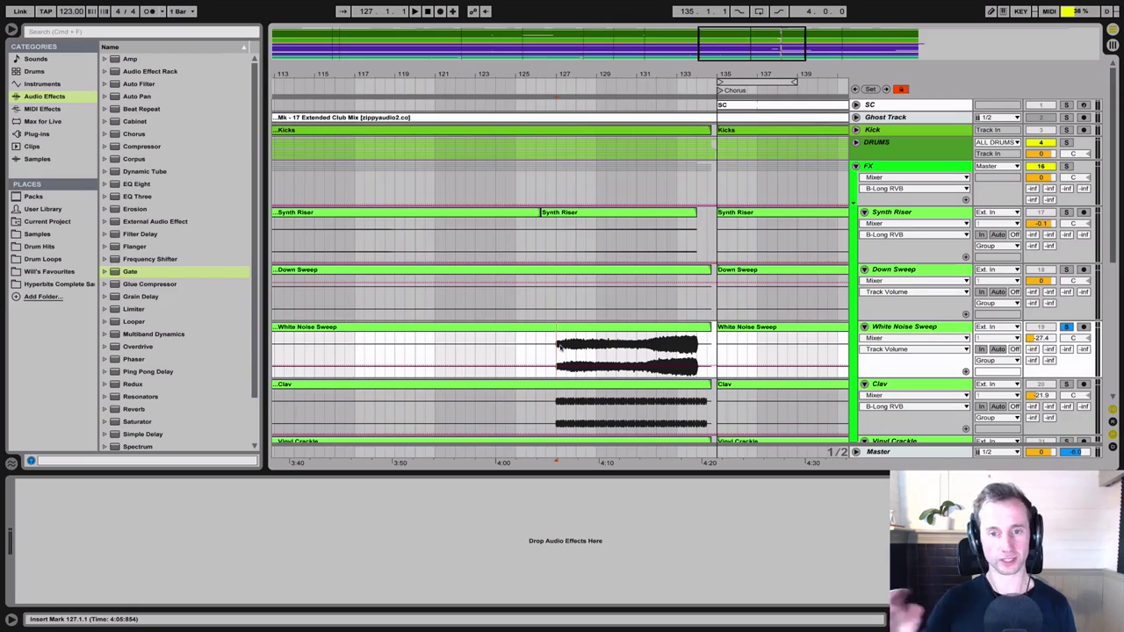
key("space")
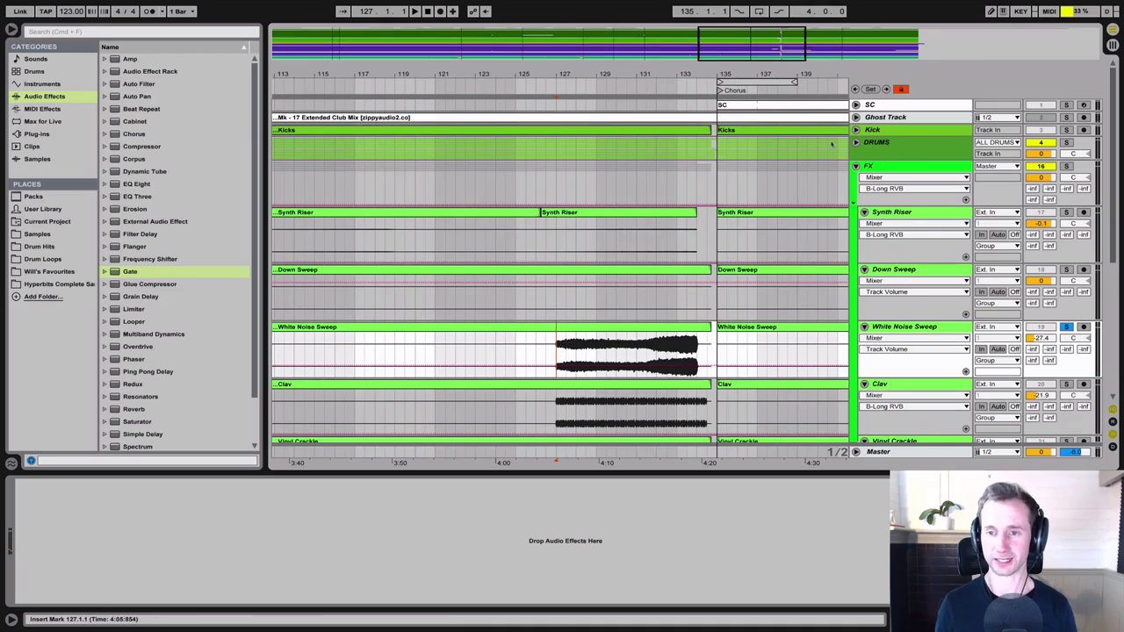
left_click(1066, 215)
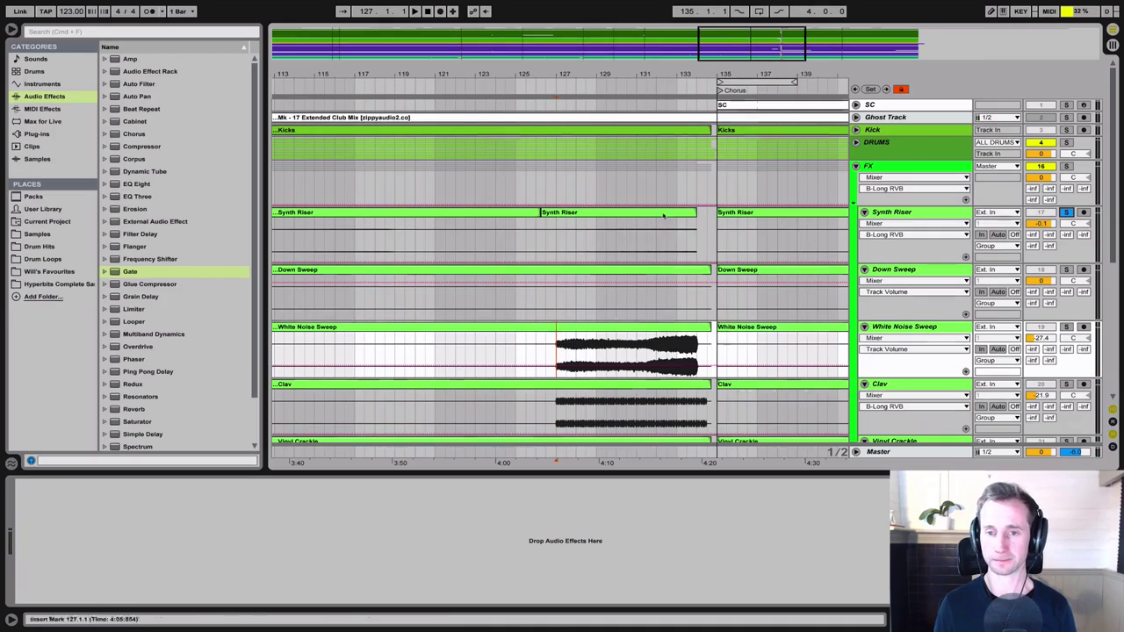
left_click(549, 244)
key("space")
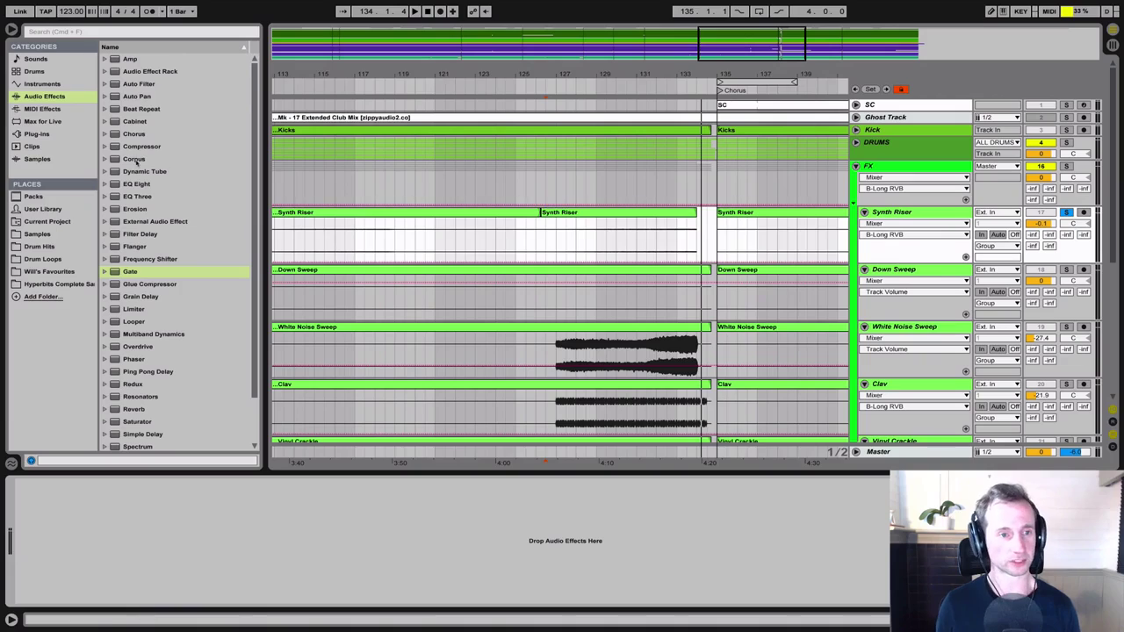
left_click(126, 185)
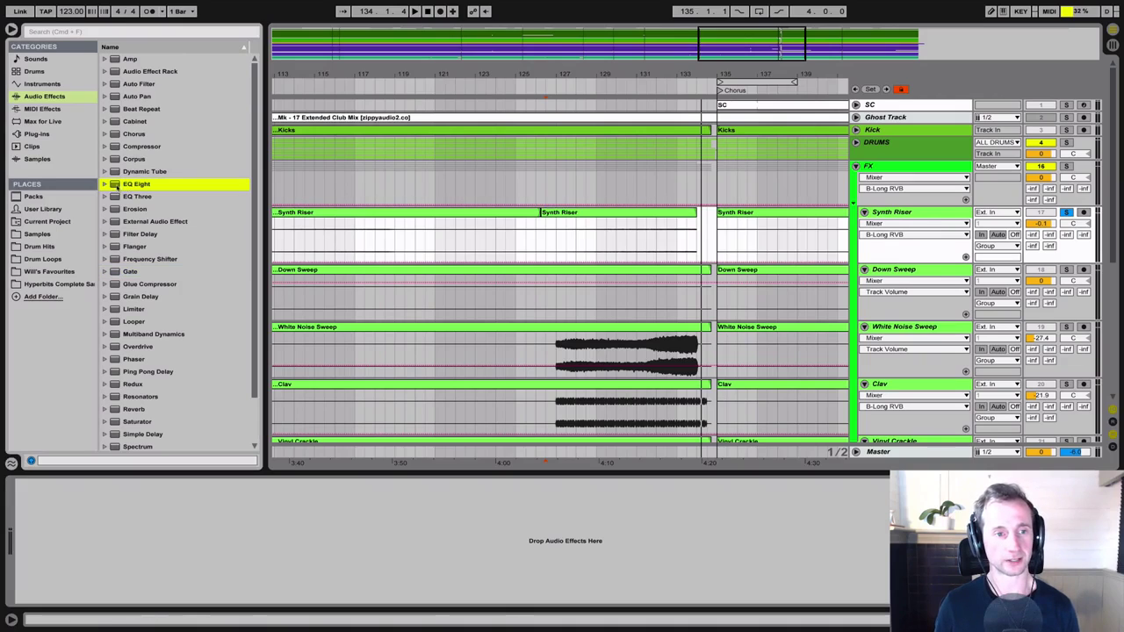
left_click(104, 185)
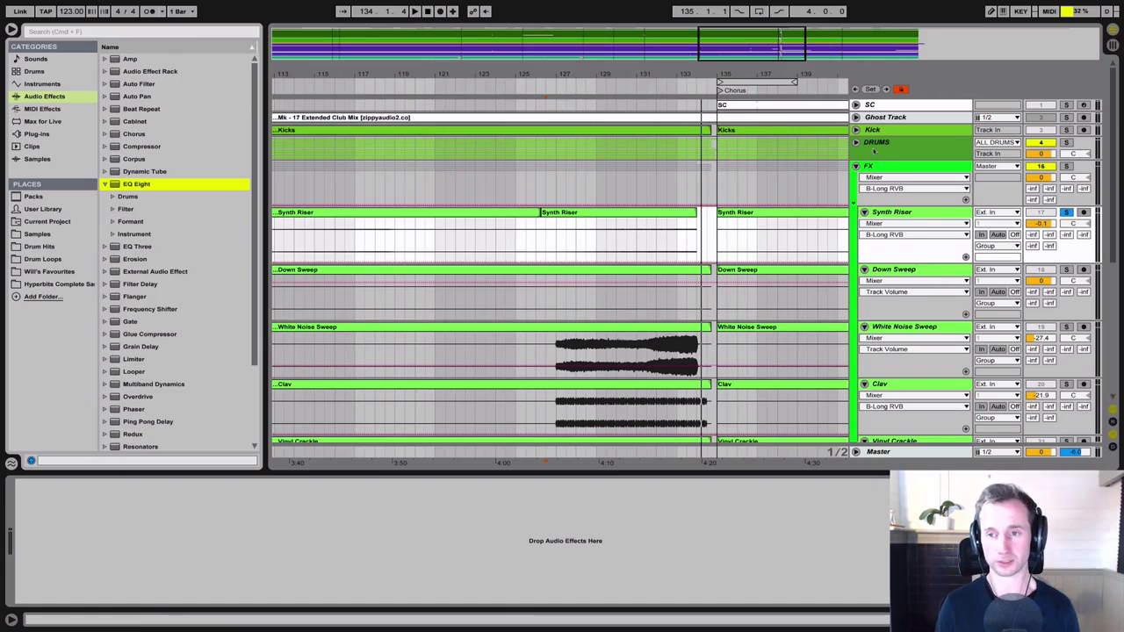
left_click(541, 263)
key("space")
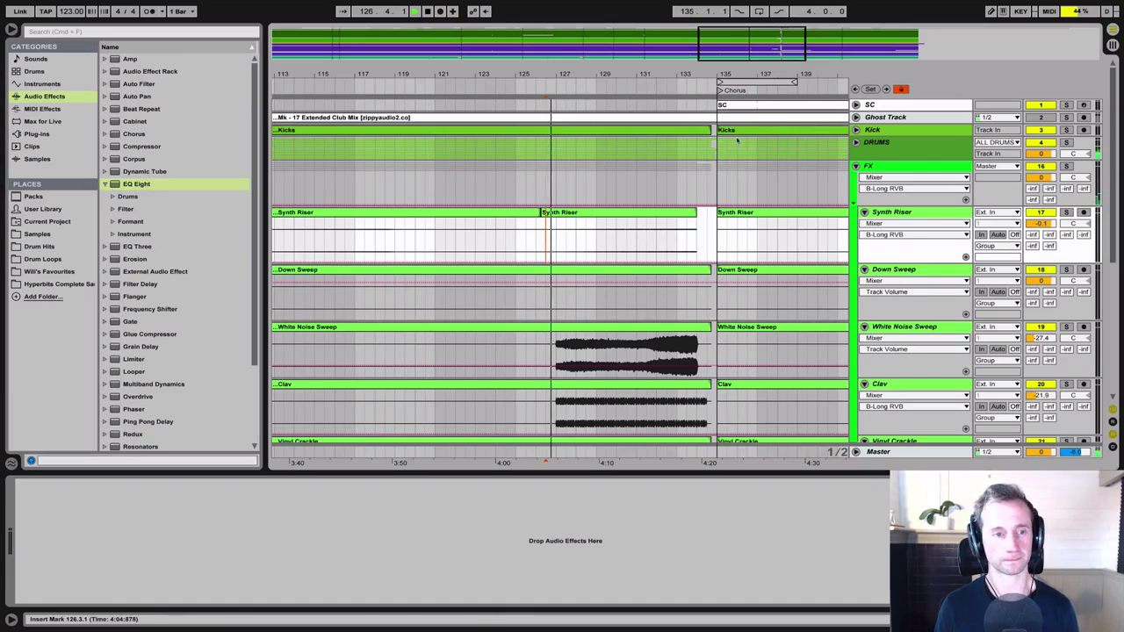
left_click(104, 184)
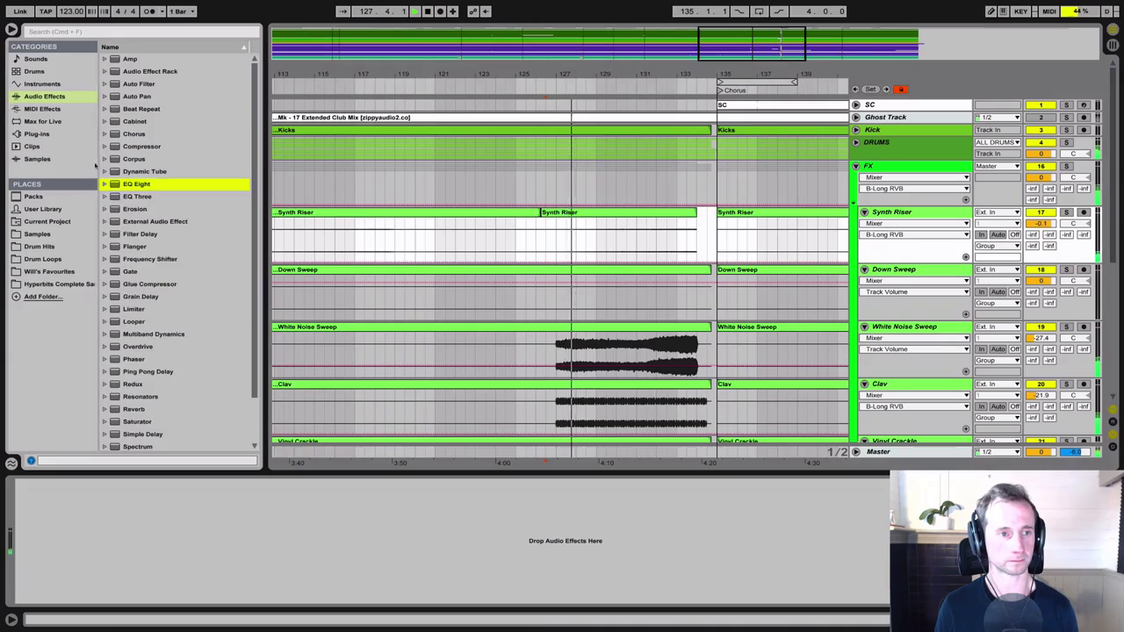
Load the FabFilter FF Pro-Q 2 equaliser onto the Synth Riser track and move its window clear of the device chain
left_click(63, 134)
left_click(131, 134)
key("Up")
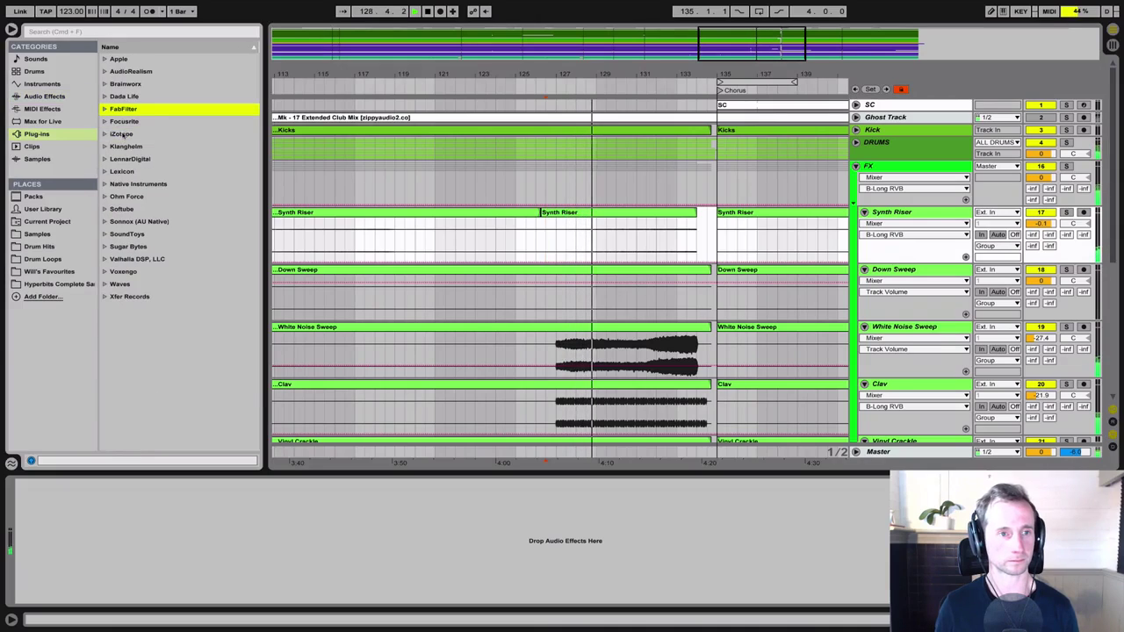
key("Right")
left_click_drag(140, 234, 264, 513)
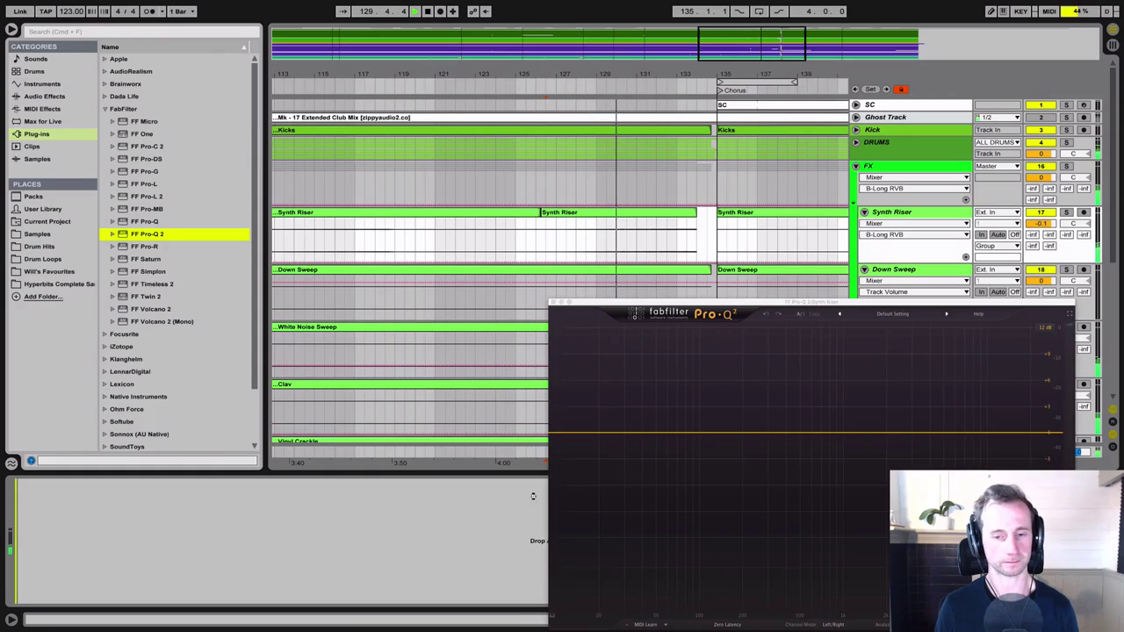
left_click_drag(632, 307, 406, 220)
Play the Synth Riser in solo and add a Low Cut band in Pro-Q 2, sweeping it up into the low mids
key("space")
left_click(1066, 213)
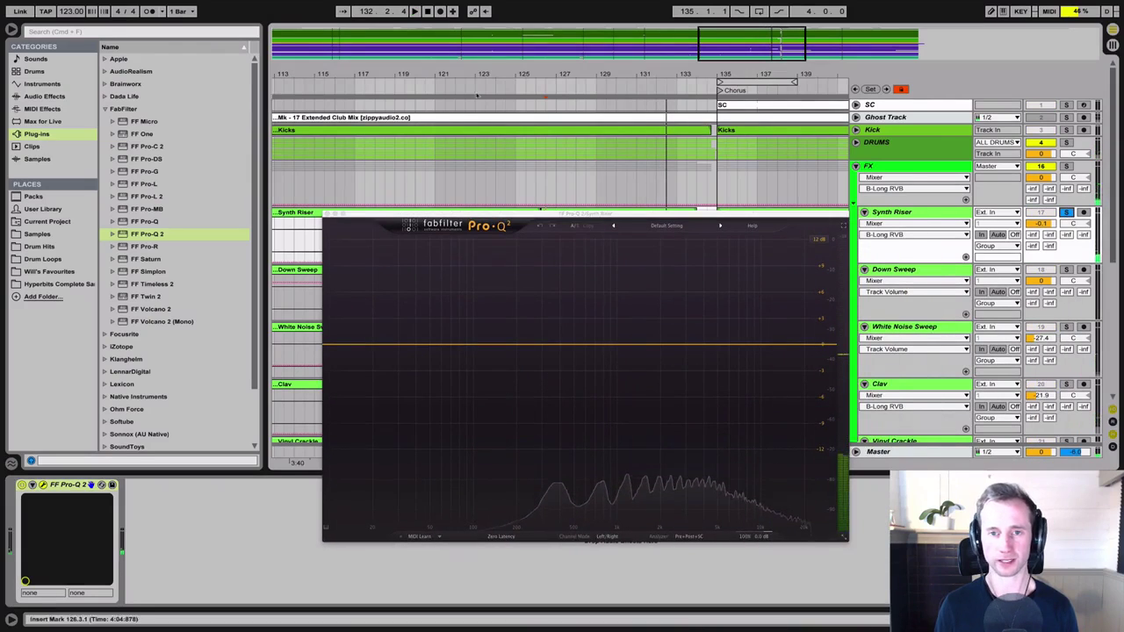
key("space")
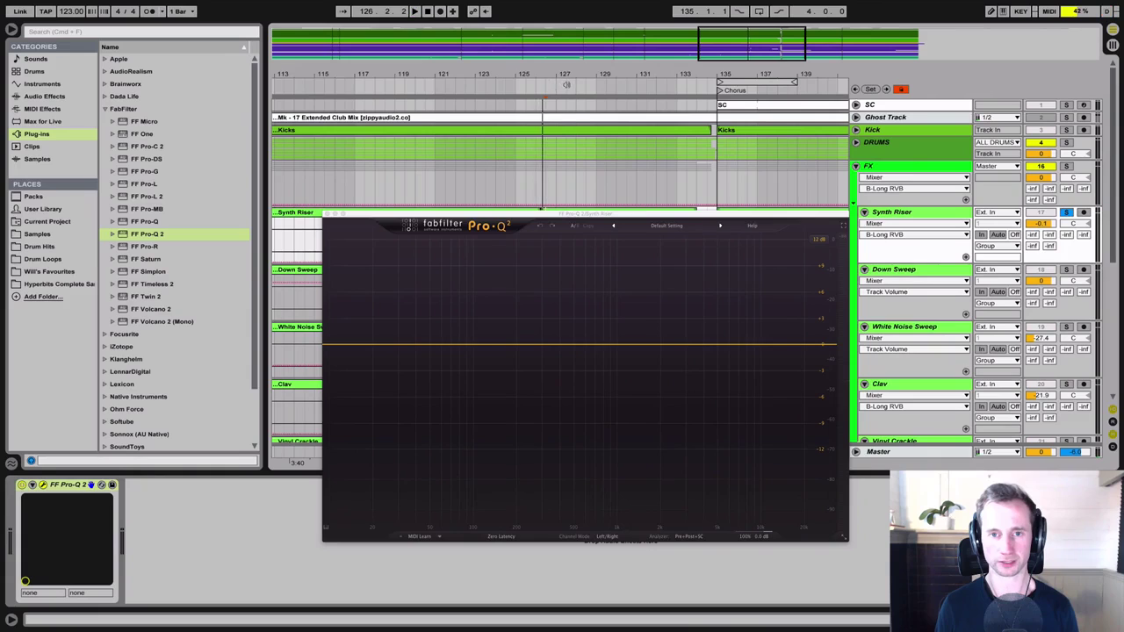
left_click(328, 344)
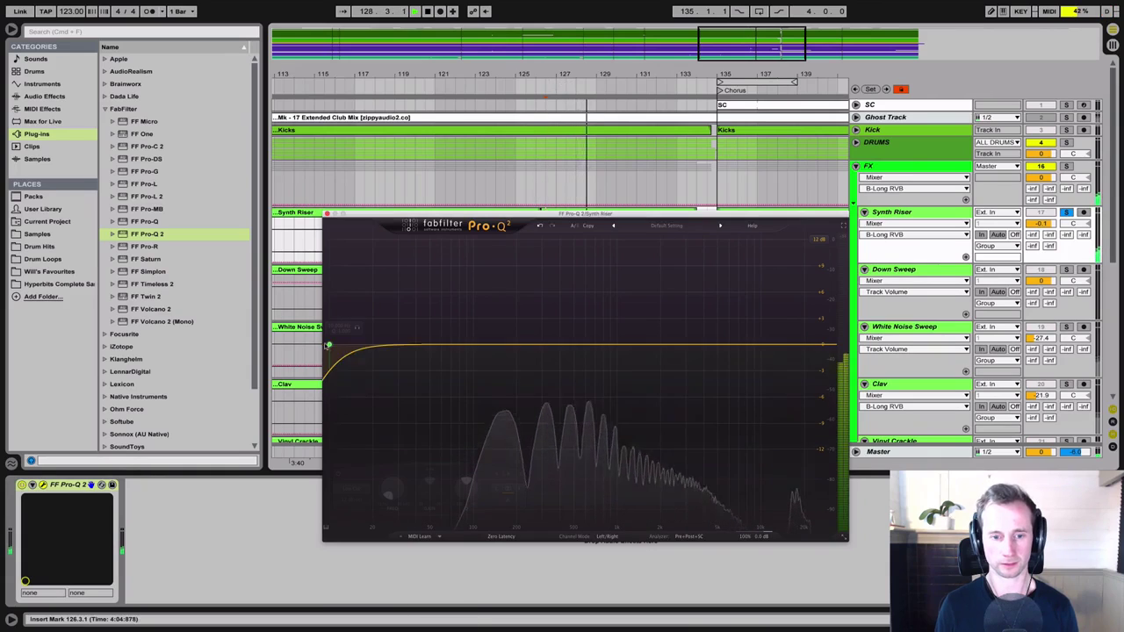
left_click_drag(328, 344, 559, 344)
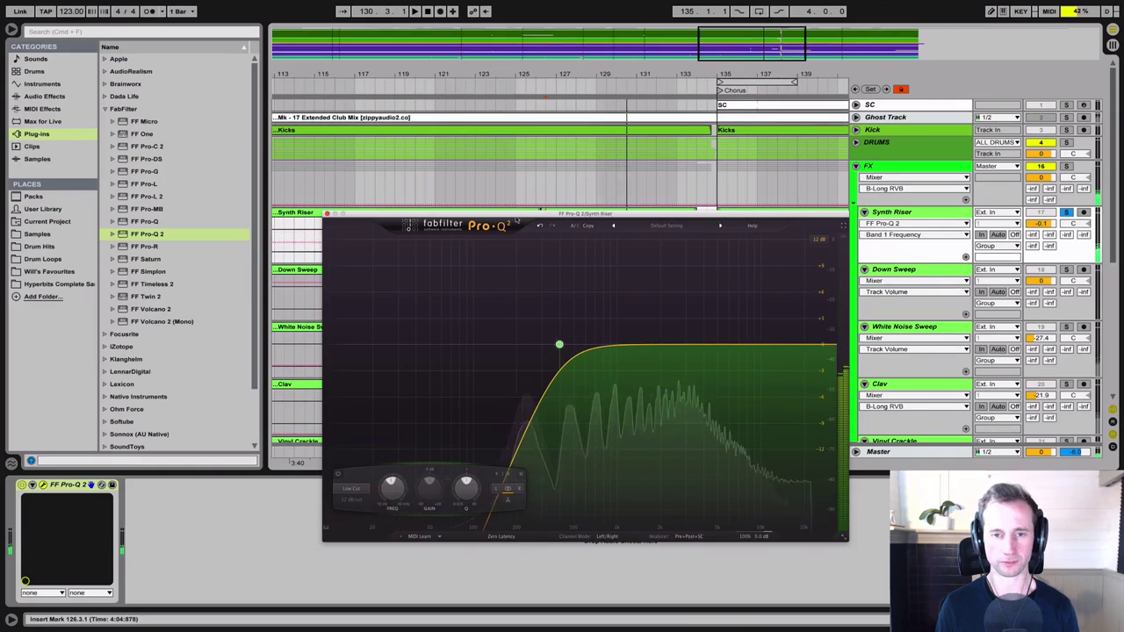
Lower the Synth Riser's low-cut frequency slightly while playing the full mix, and close the equaliser
key("space")
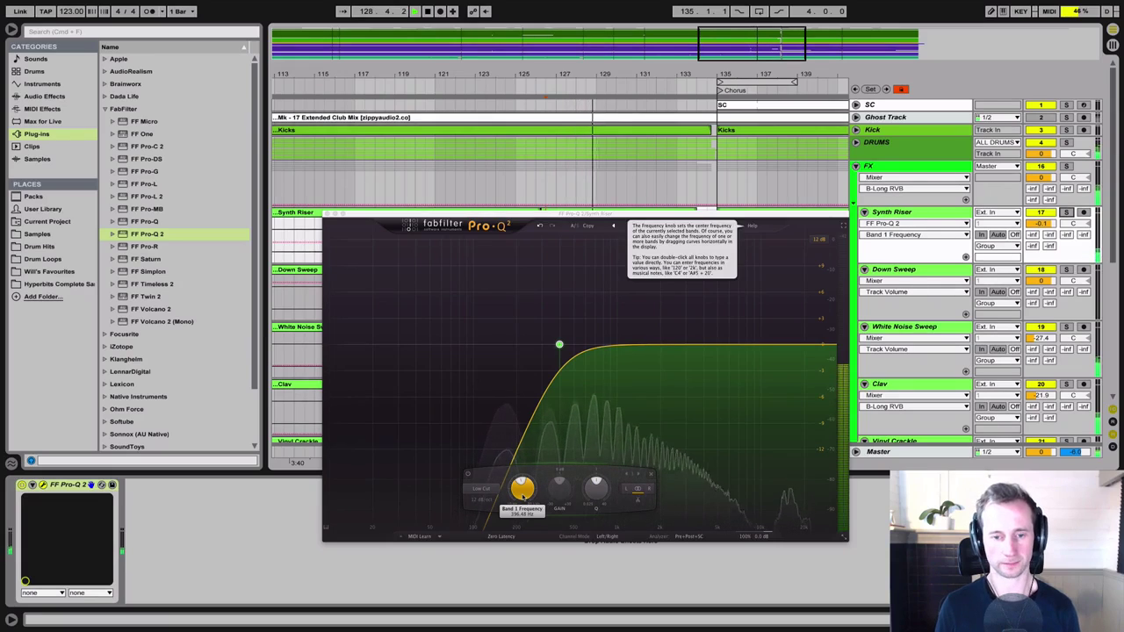
mouse_move(523, 497)
left_mouse_down()
mouse_move(519, 517)
mouse_move(519, 503)
left_mouse_up()
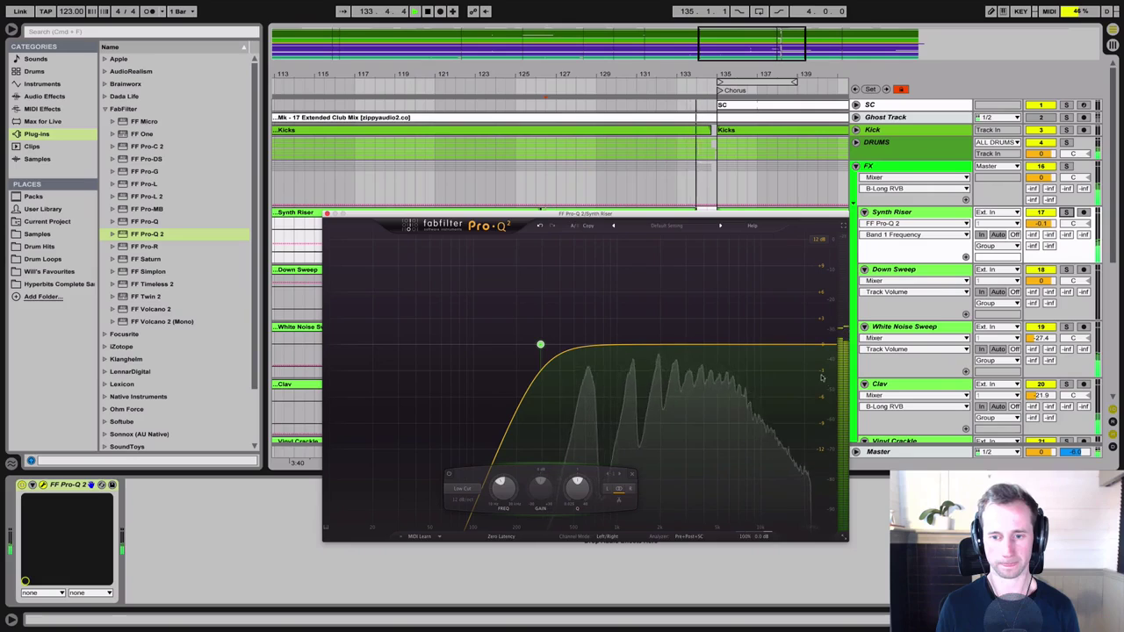
left_click(327, 213)
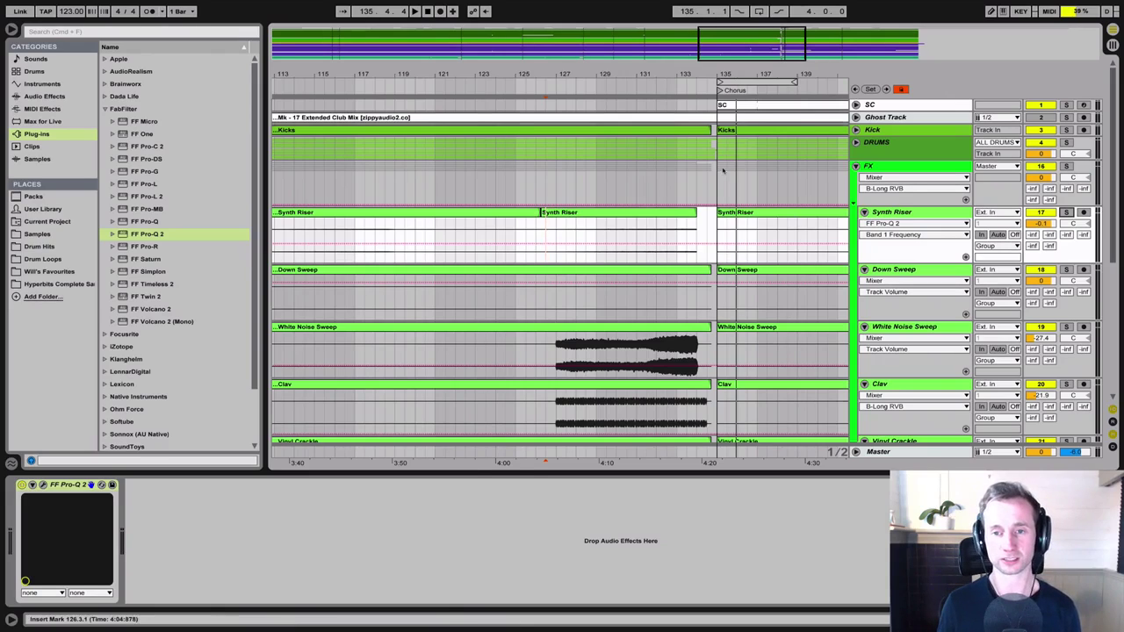
Audition the White Noise Sweep in solo from bar 127
left_click_drag(722, 71, 670, 71)
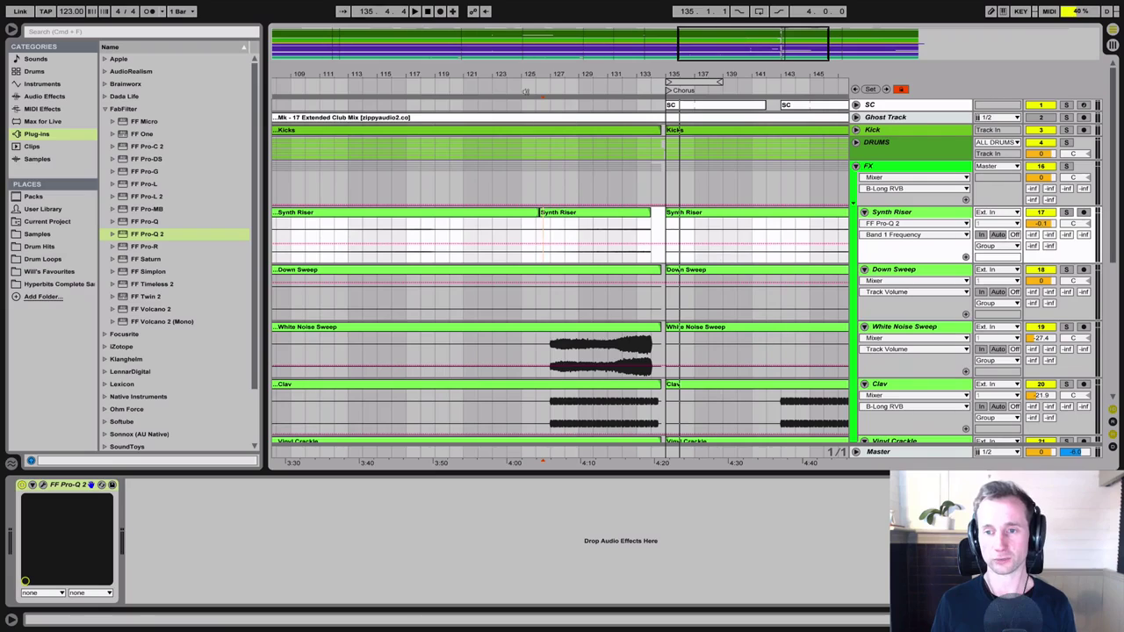
left_click(551, 349)
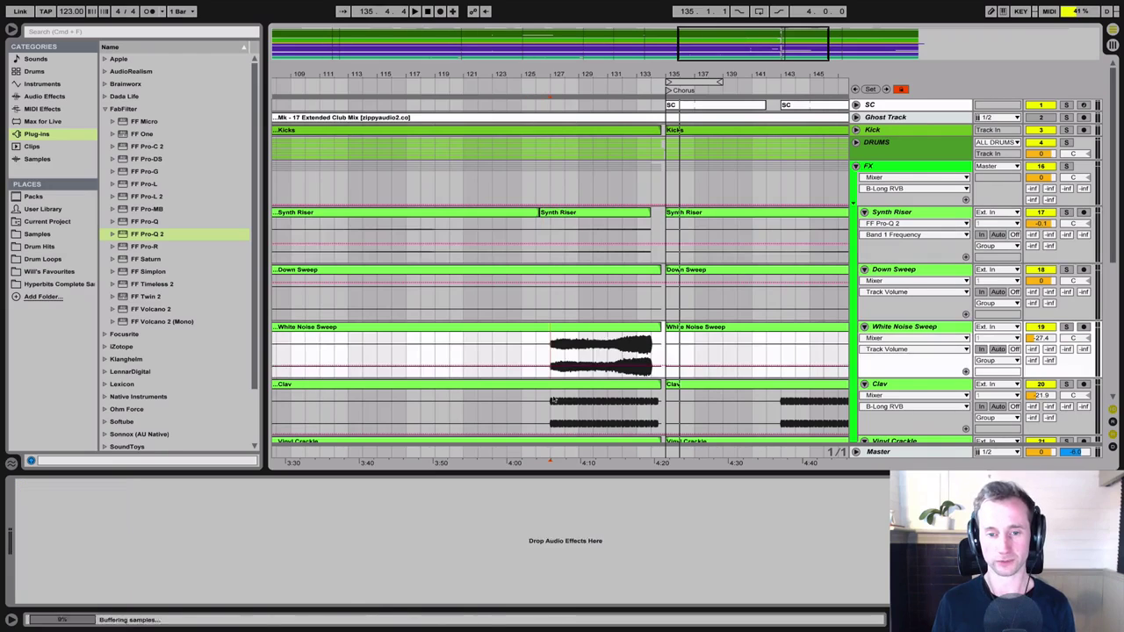
left_click(552, 404)
scroll(556, 370, "down", 3)
scroll(557, 369, "down", 3)
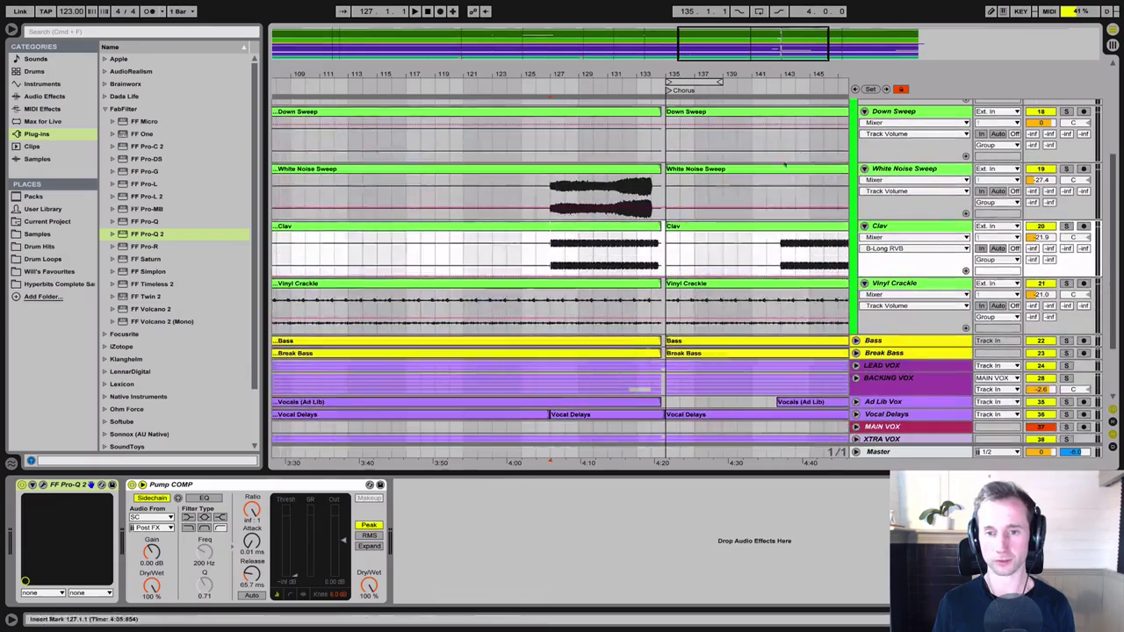
left_click(884, 197)
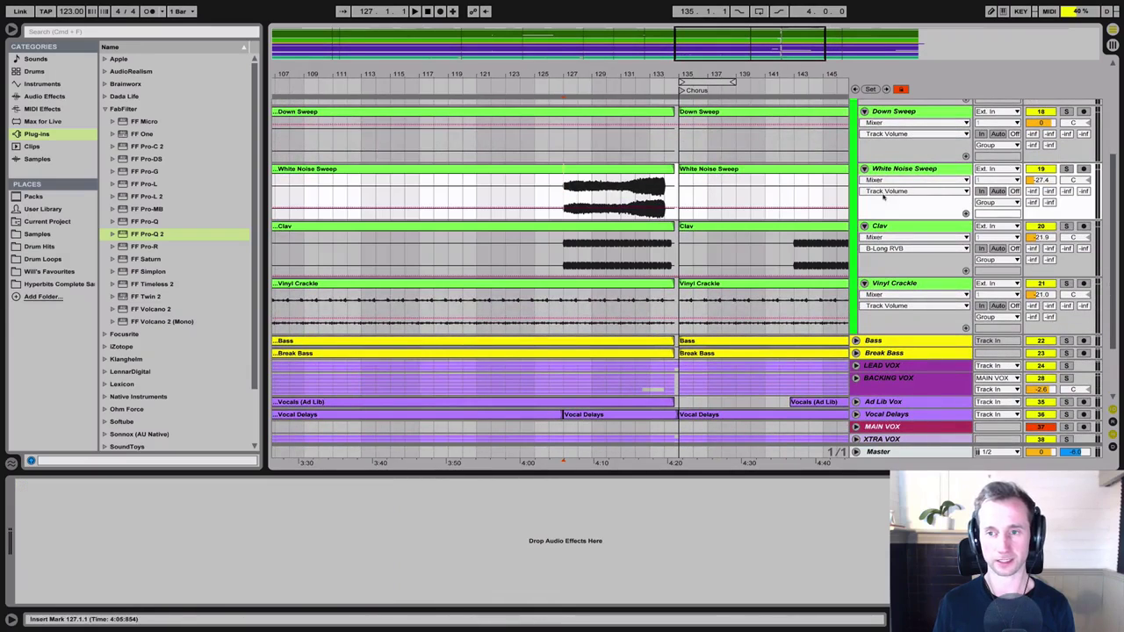
left_click(1068, 169)
key("space")
Audition the Synth Riser in solo from bar 128
scroll(606, 244, "up", 5)
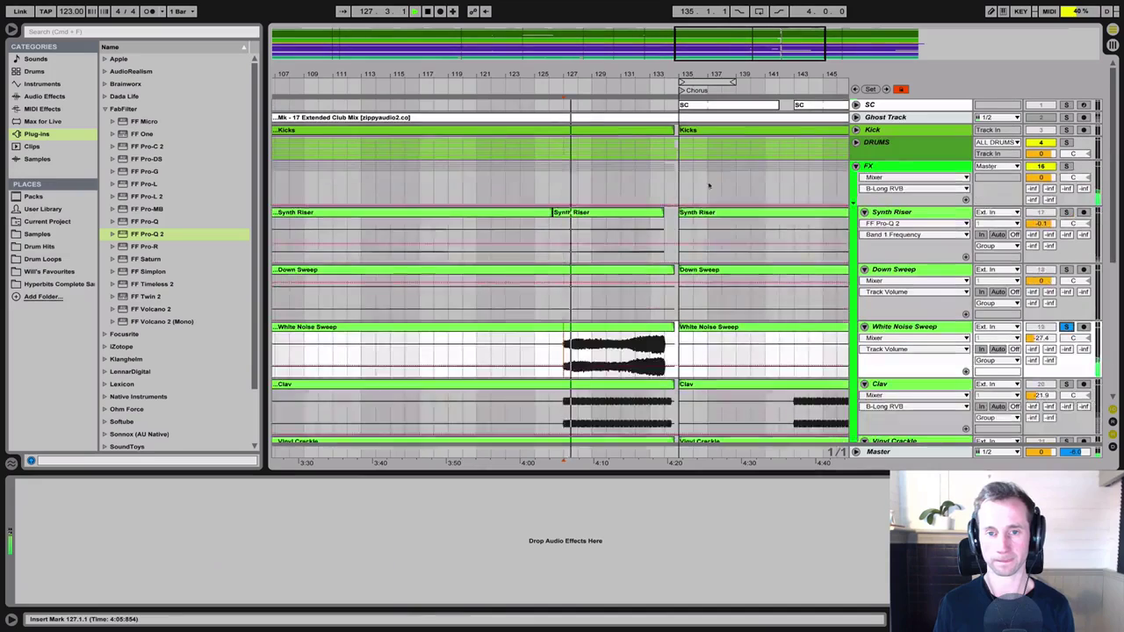
key("space")
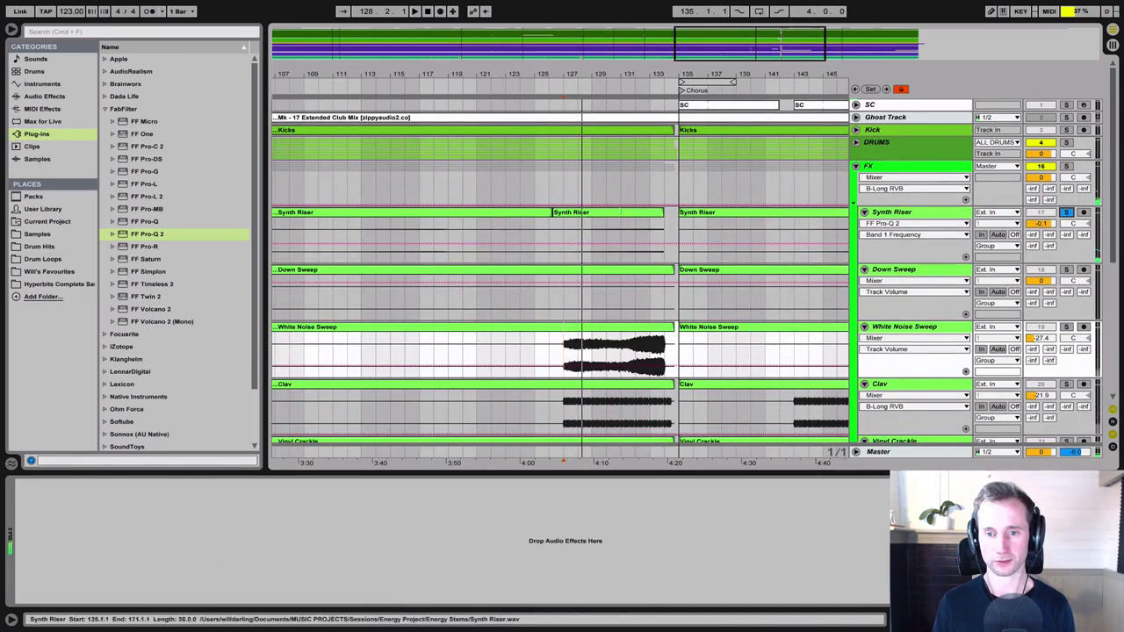
left_click(576, 233)
key("space")
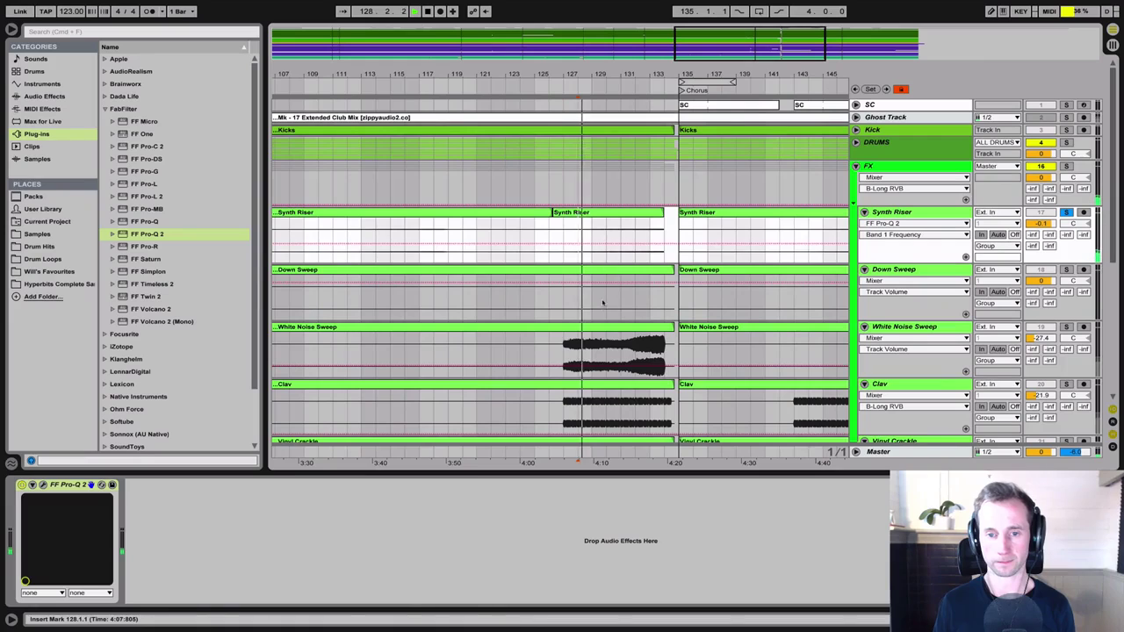
Audition the Clav in solo from bar 127 and inspect its Pro-Q 2 low-cut curve
scroll(599, 310, "down", 3)
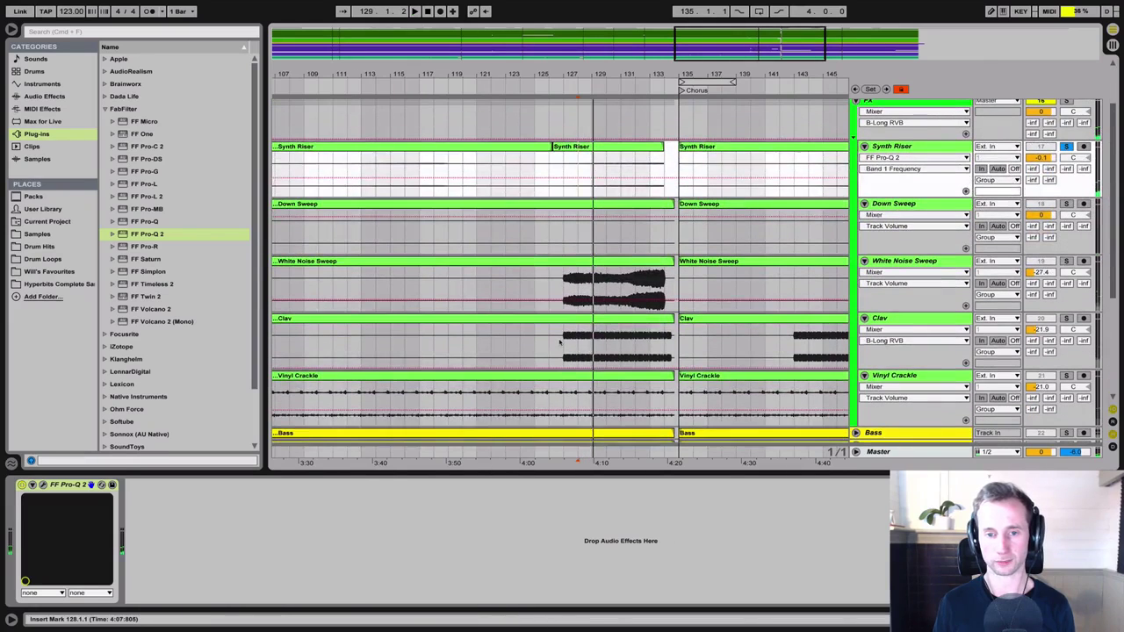
left_click(560, 343)
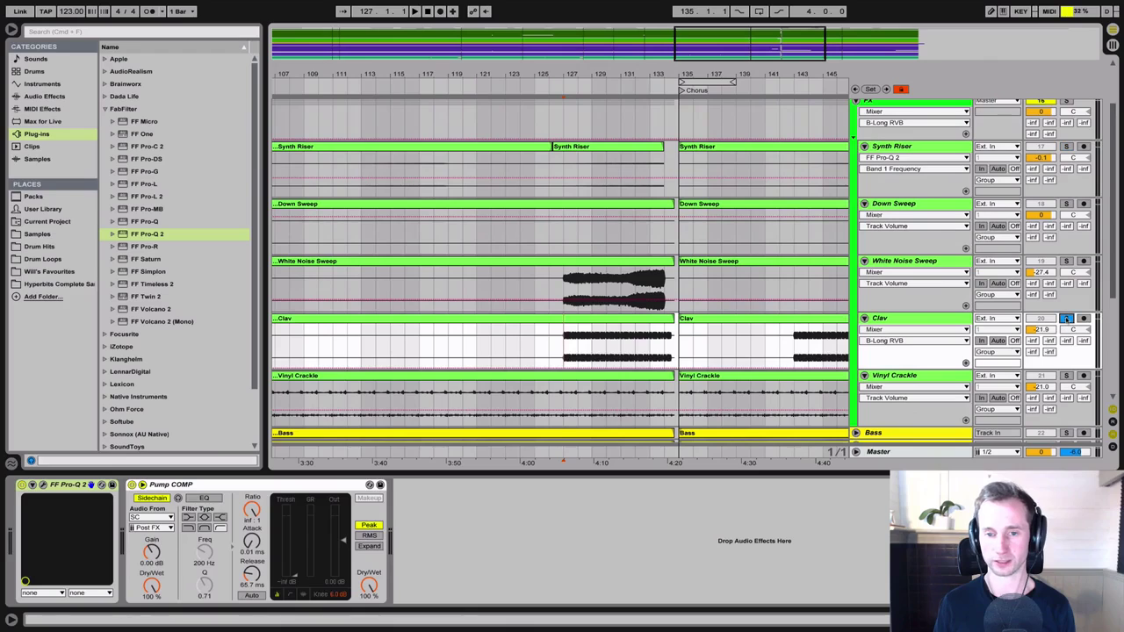
key("space")
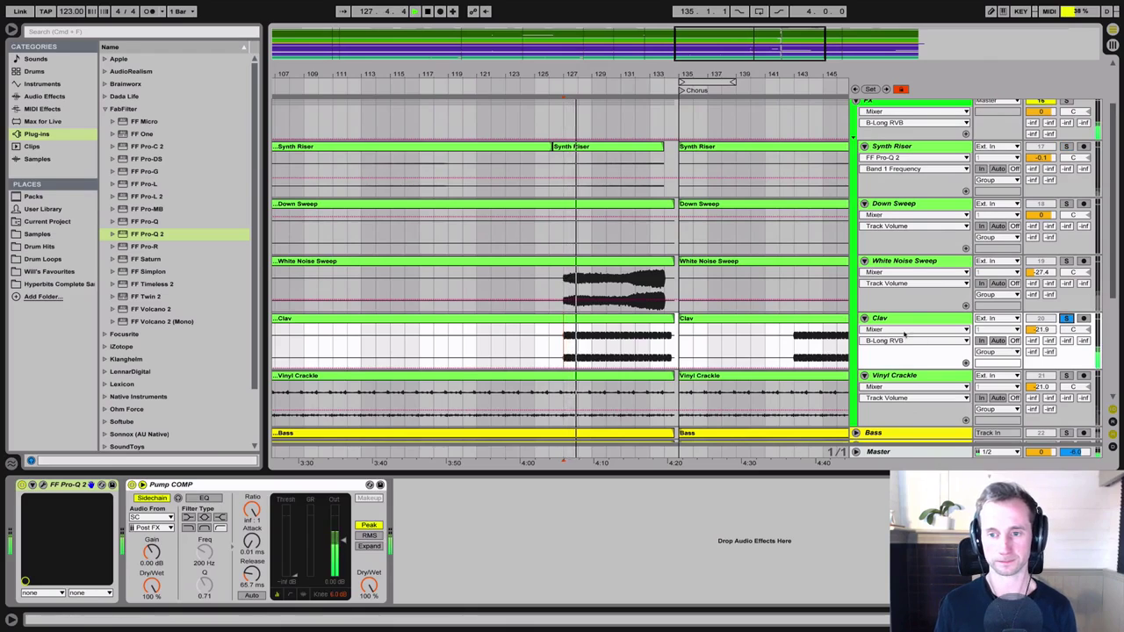
left_click(901, 319)
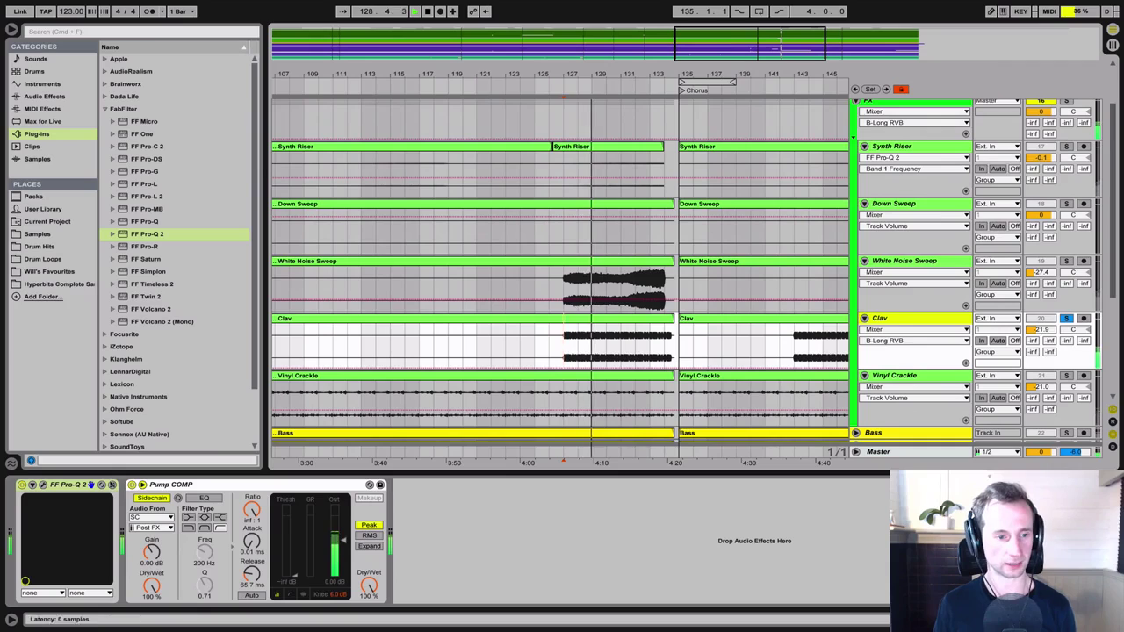
left_click(42, 486)
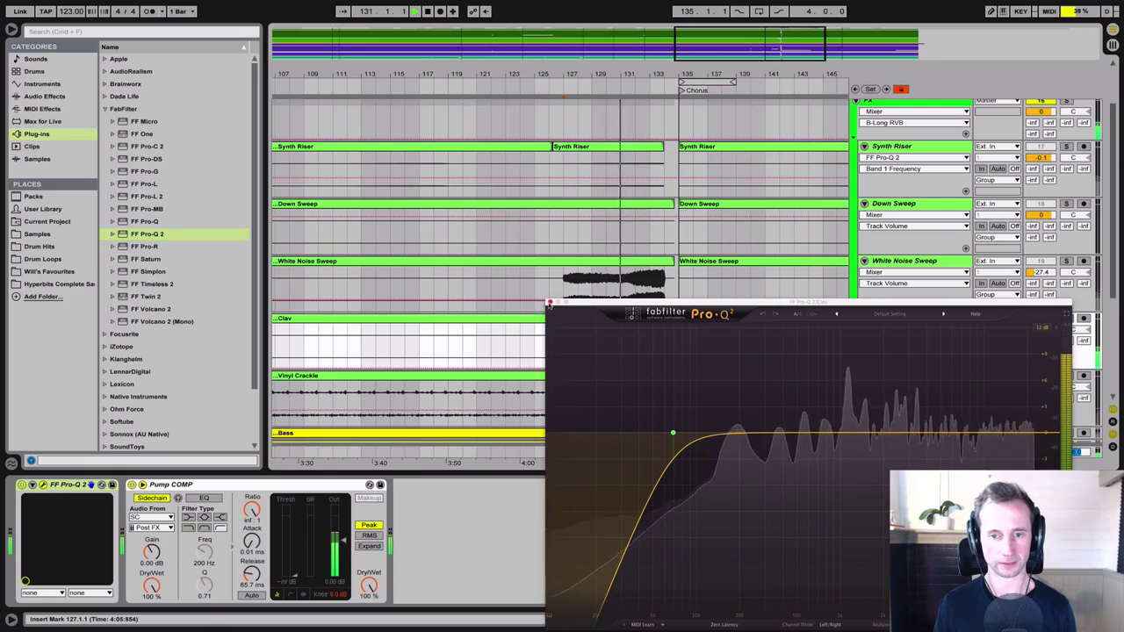
key("super+alt+p")
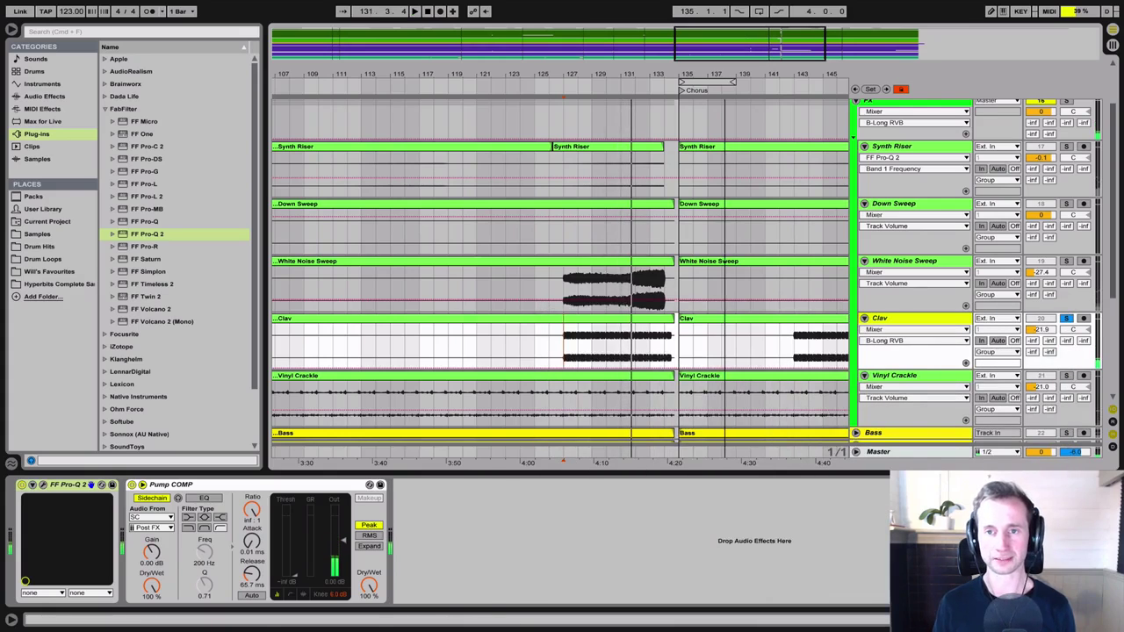
Play the soloed Clav from bar 143 in the chorus and bypass its Pump COMP sidechain compressor
left_click_drag(672, 75, 594, 60)
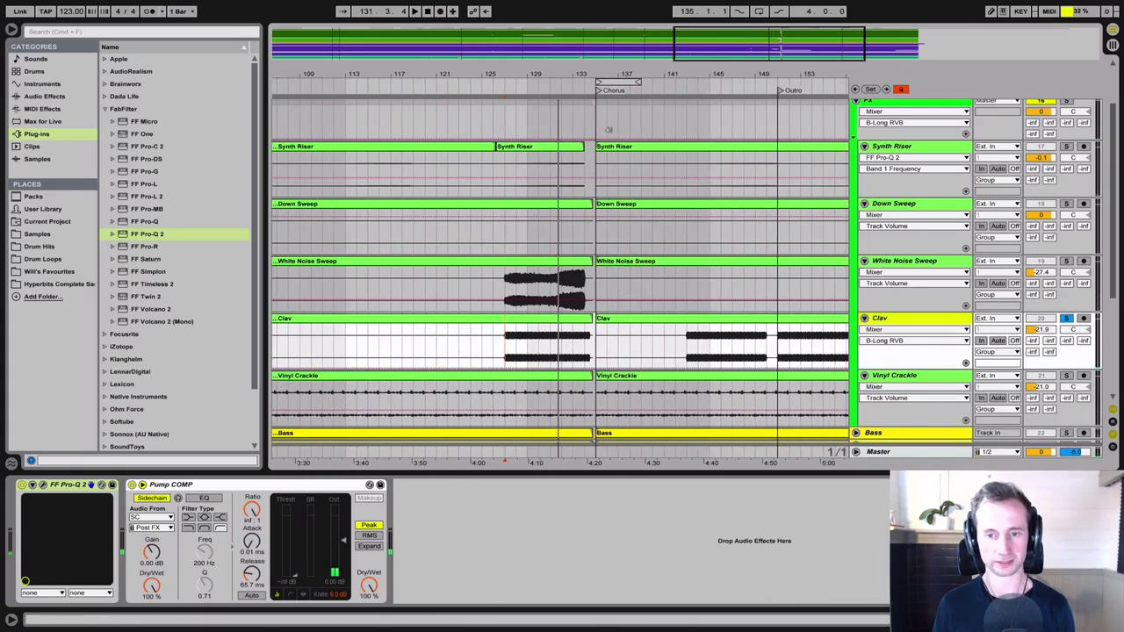
left_click(685, 351)
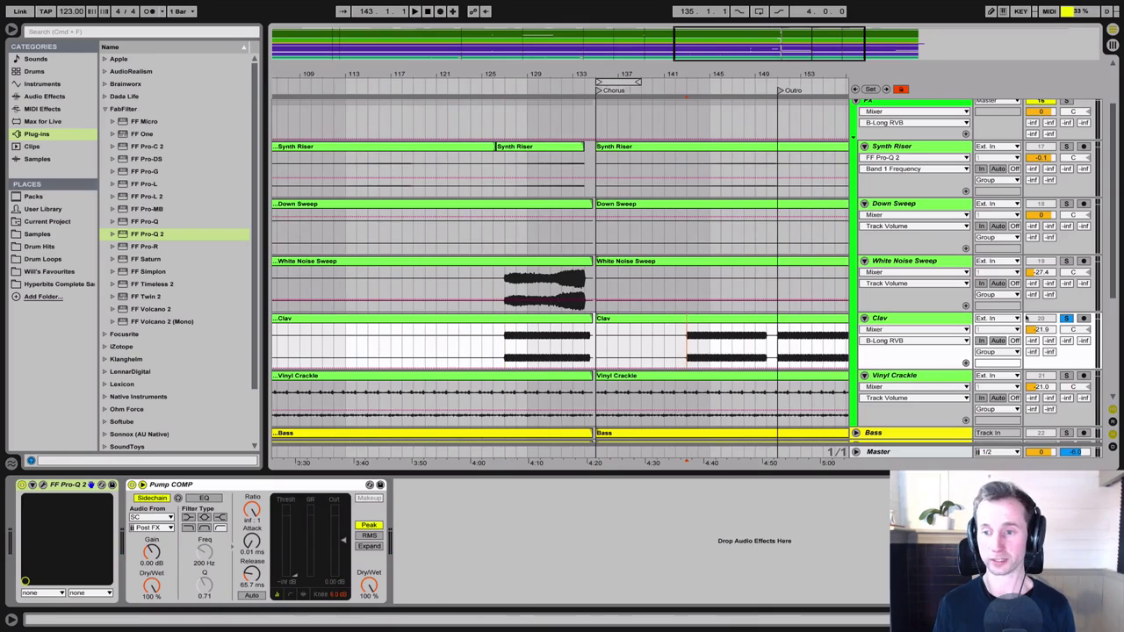
key("space")
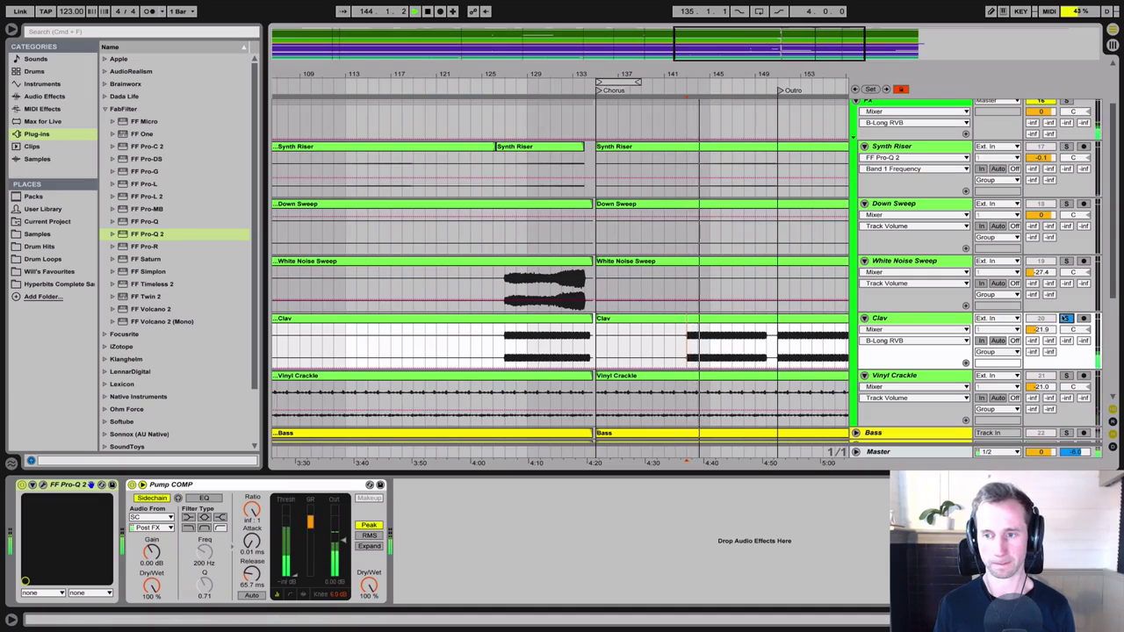
left_click(1067, 318)
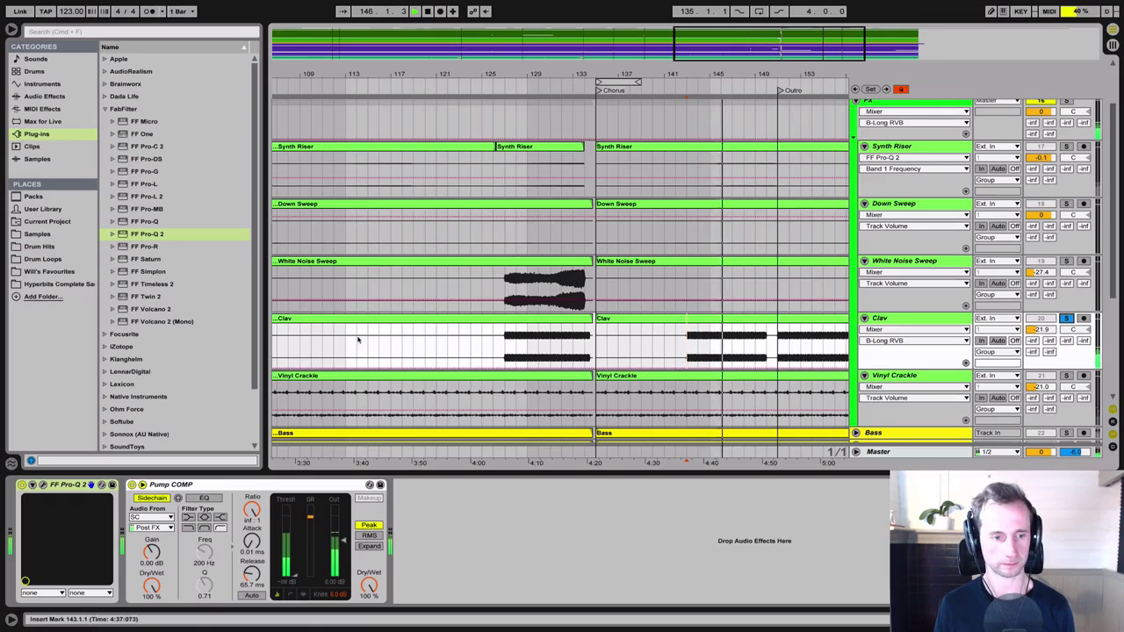
left_click(131, 485)
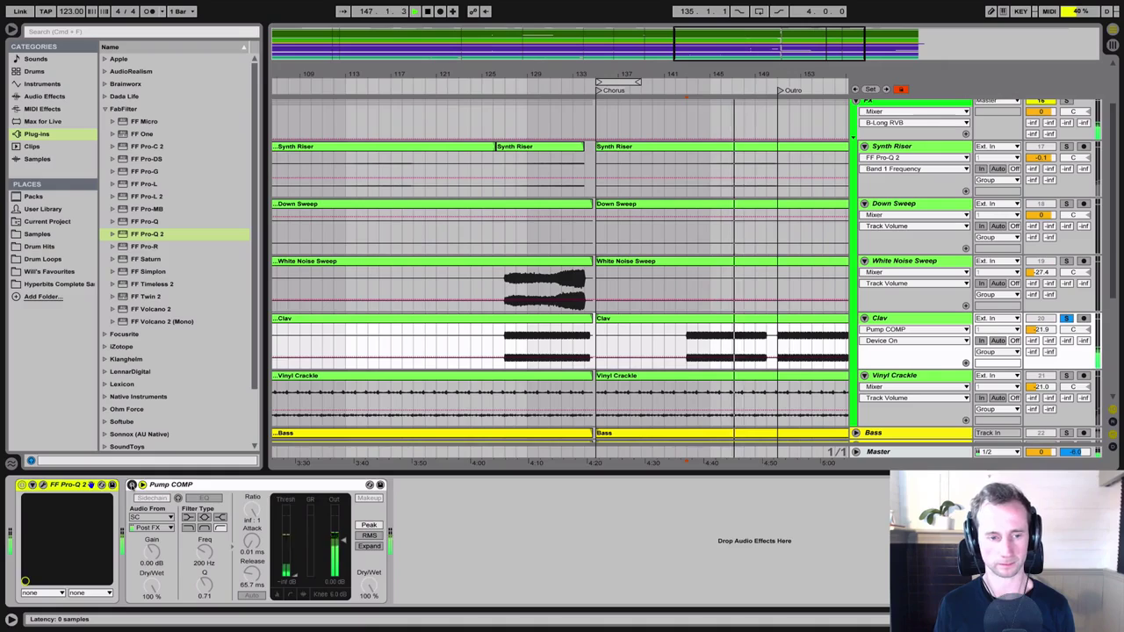
Re-enable the Clav's Pump COMP compressor, take the Clav out of solo and stop playback
left_click(132, 485)
left_click(1067, 319)
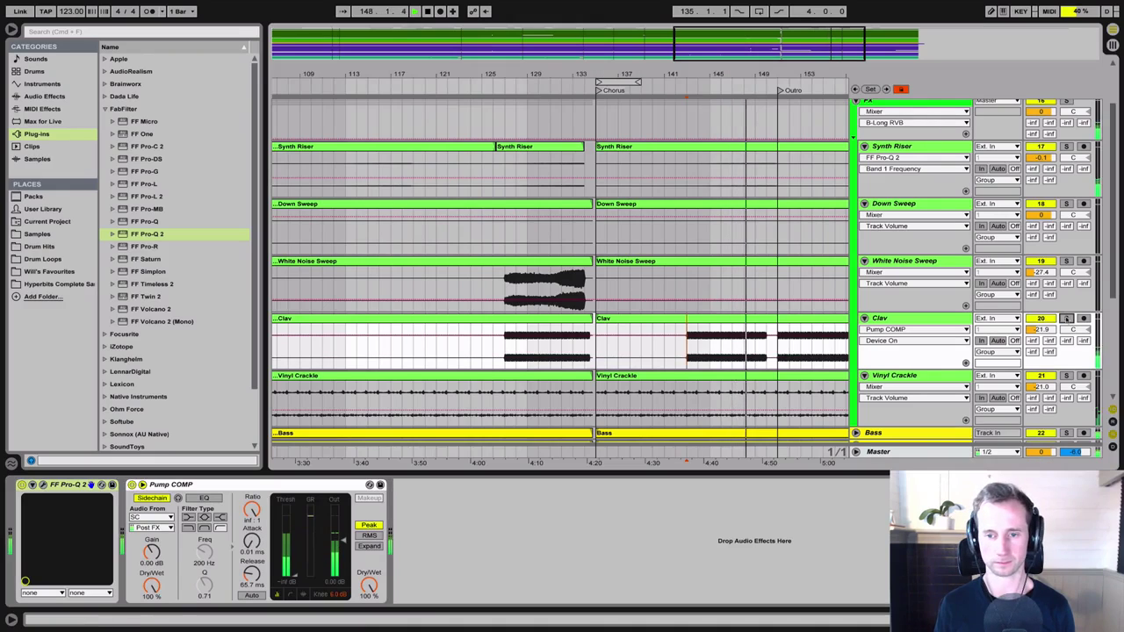
key("space")
scroll(697, 244, "left", 1)
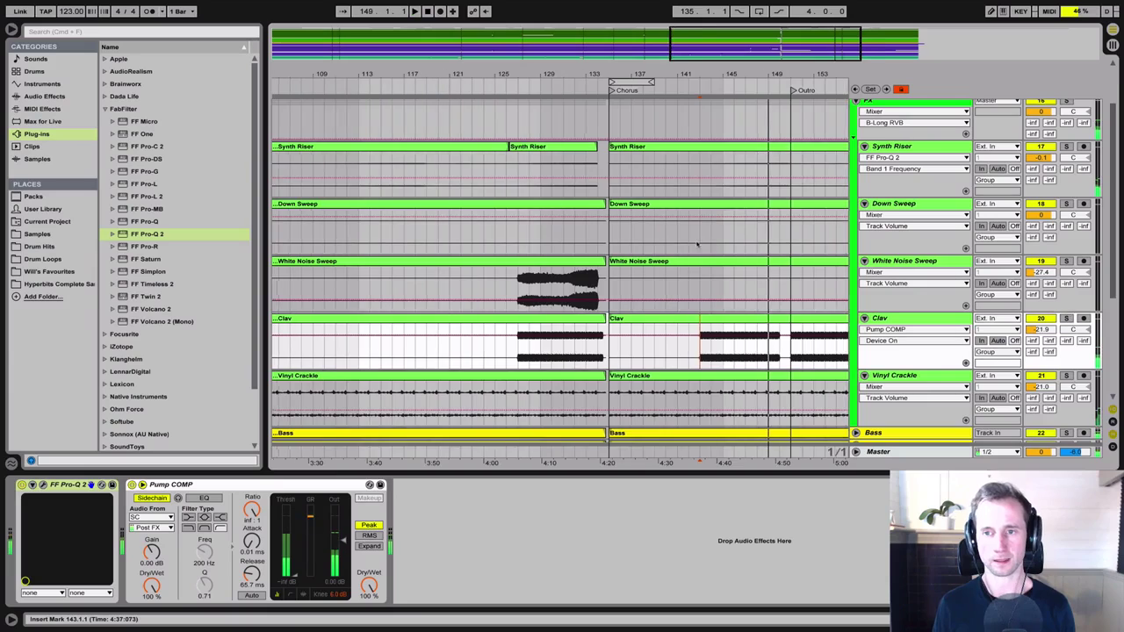
Try the FX group's B-Long RVB send at 0 dB while playing the build-up into the chorus
scroll(697, 245, "up", 2)
scroll(698, 244, "left", 2)
left_click(856, 153)
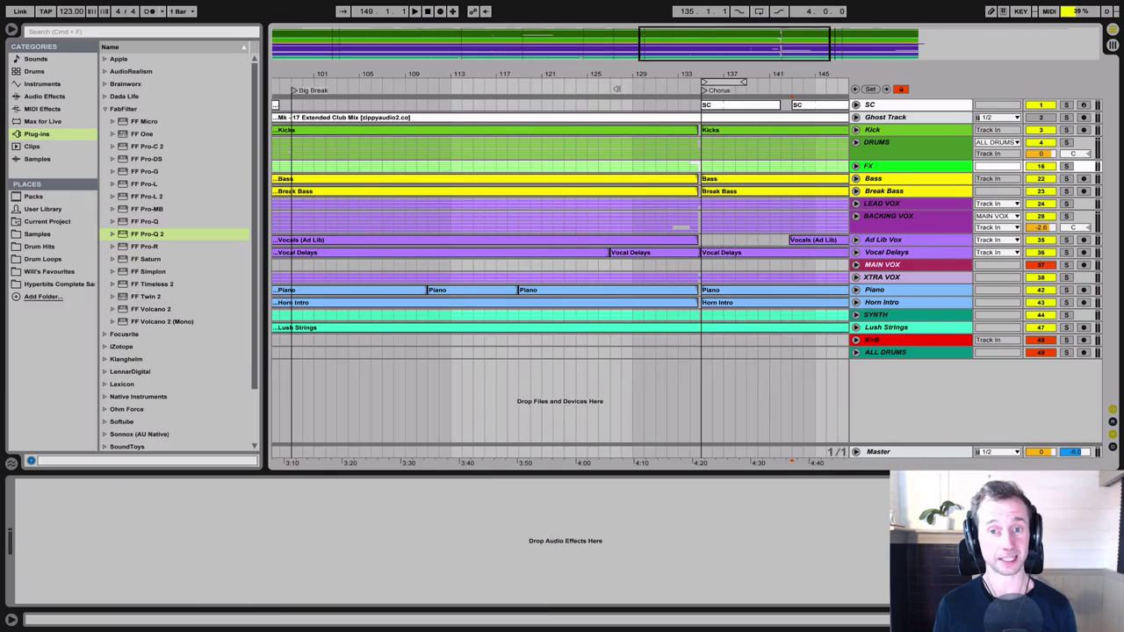
left_click(857, 165)
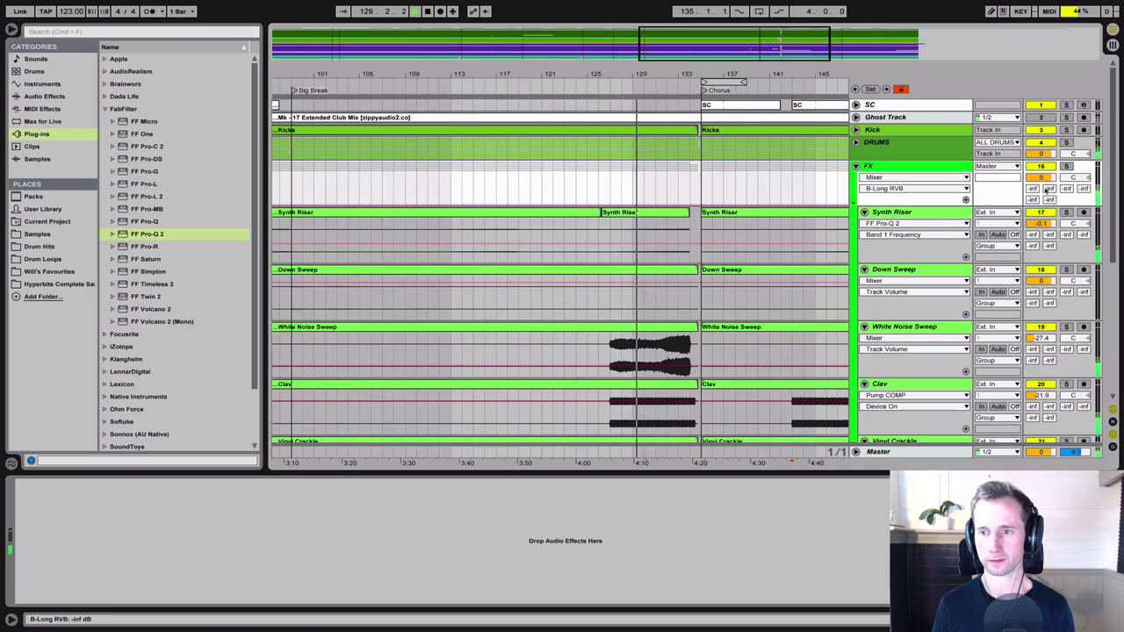
left_click_drag(1048, 188, 1048, 181)
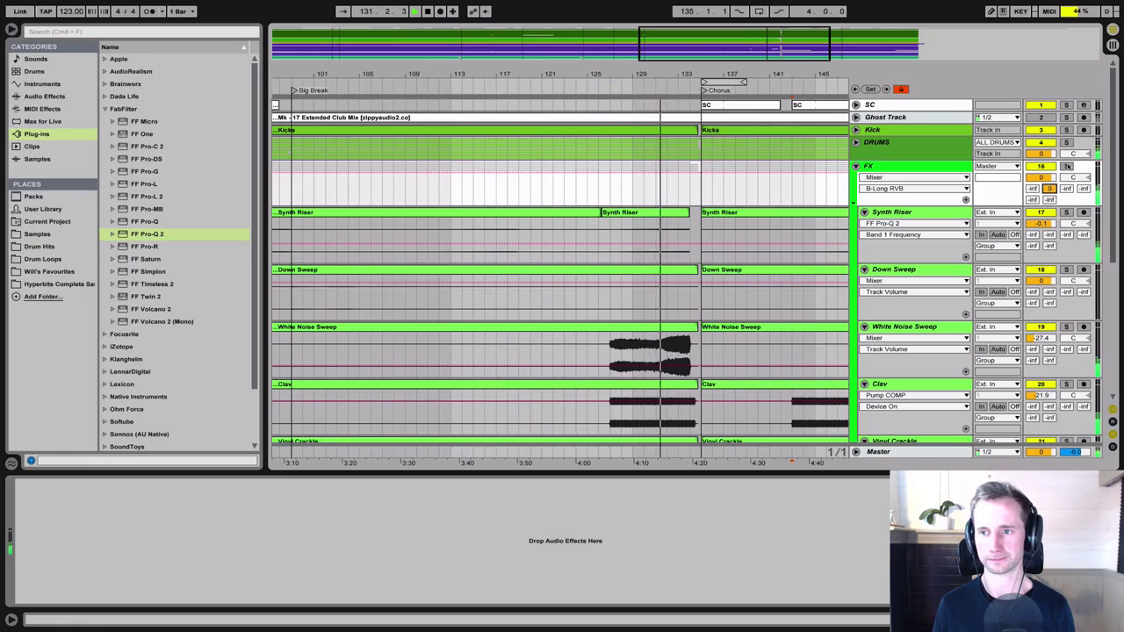
left_click_drag(1049, 188, 1050, 176)
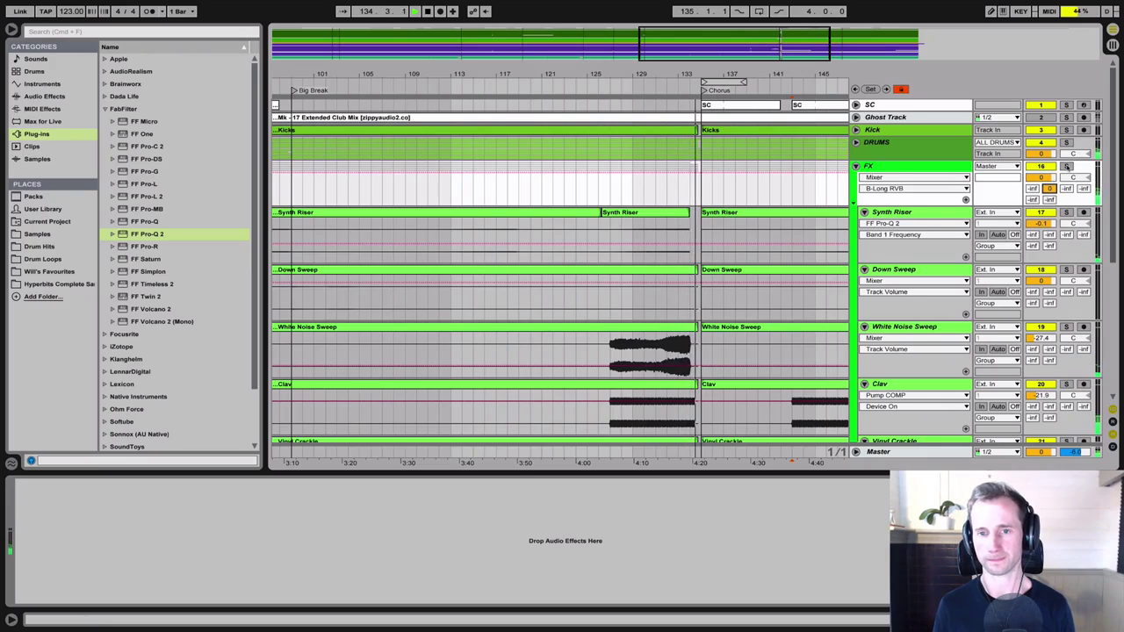
key("space")
Solo the FX group from about bar 125 and raise its B-Long RVB send to 0 dB
left_click(601, 103)
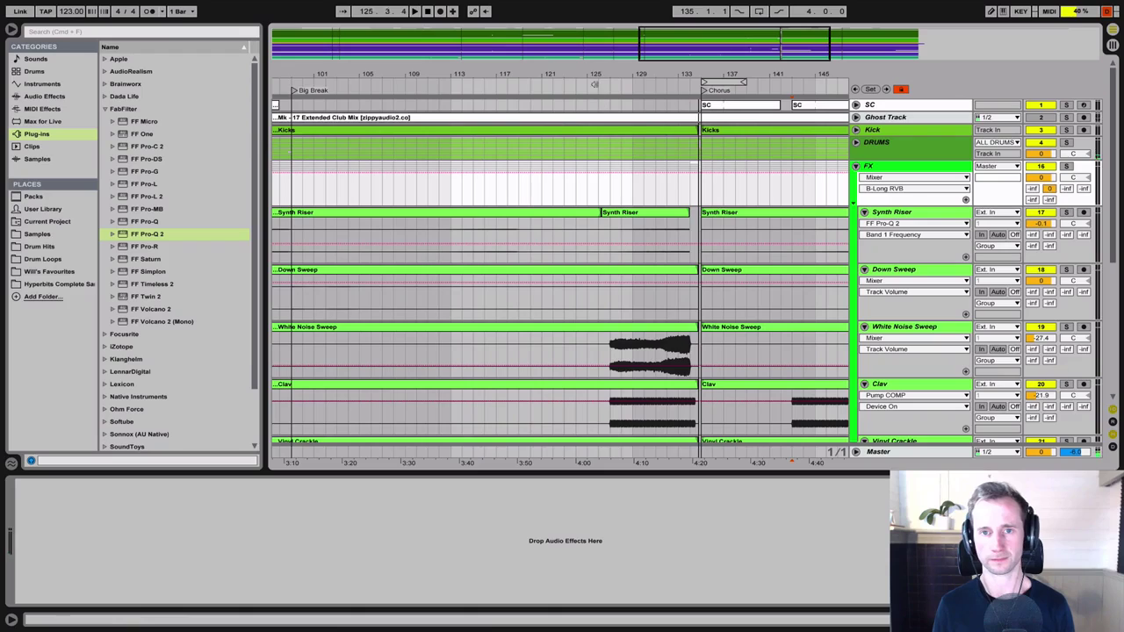
left_click(1069, 166)
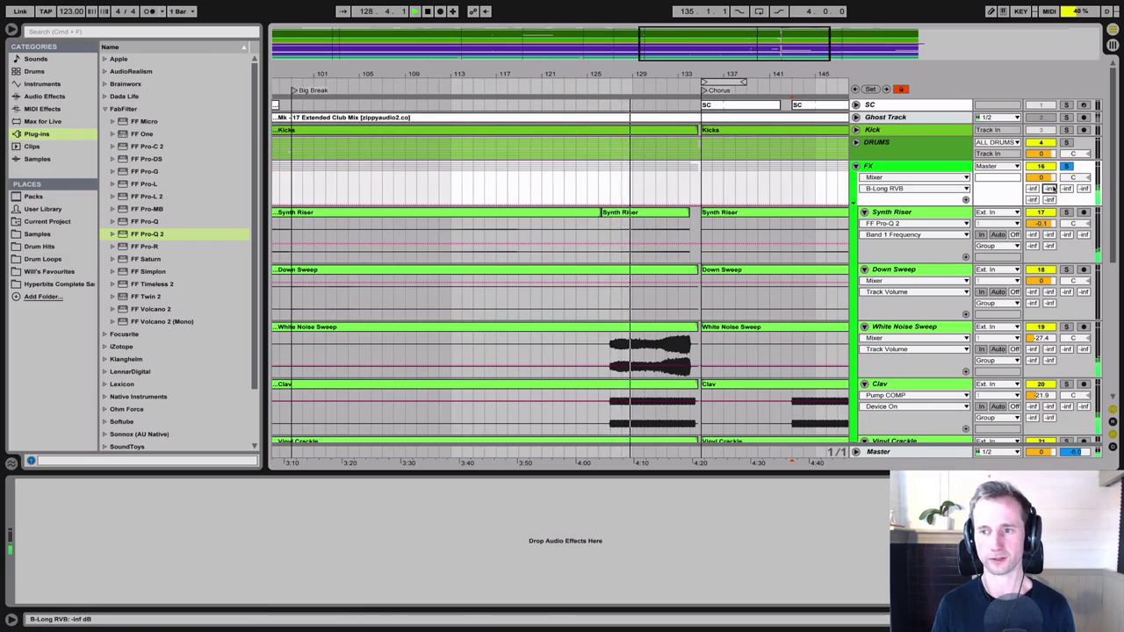
left_click_drag(1052, 189, 1052, 114)
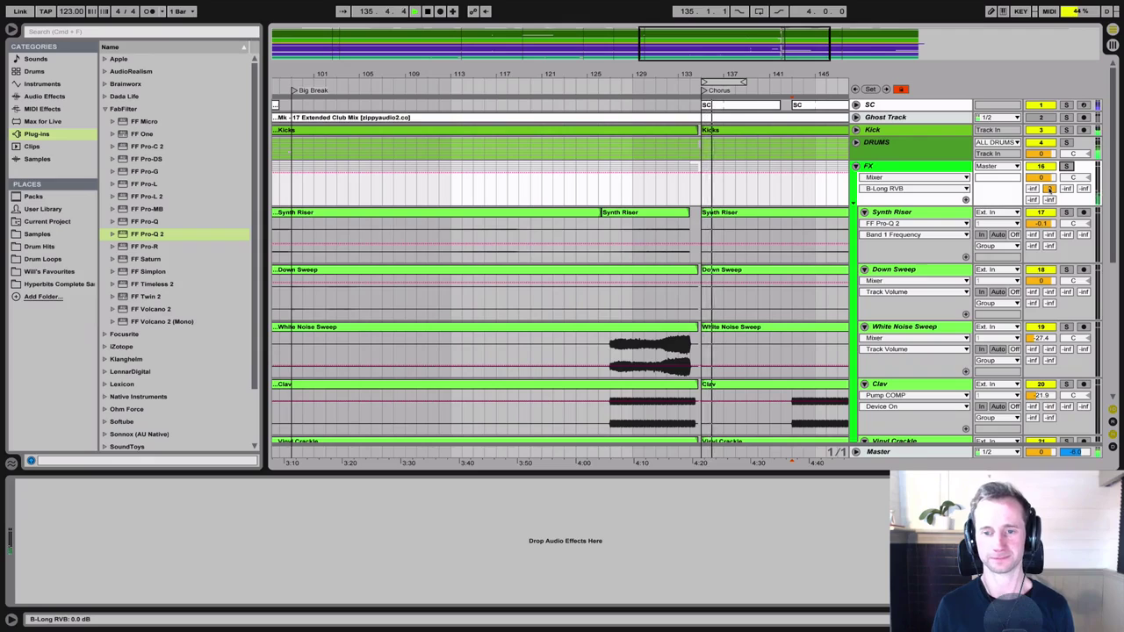
key("space")
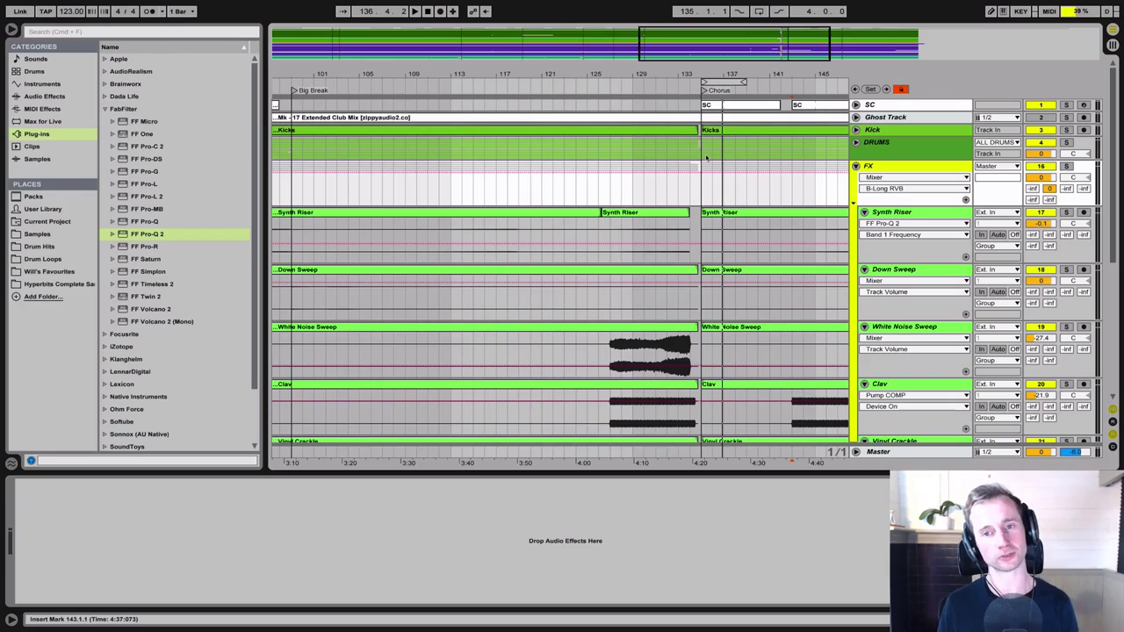
Play the build-up from bar 126 and lower the high-cut frequency in the Synth Riser's Pro-Q 2 to about 9.1 kHz
left_click(665, 146)
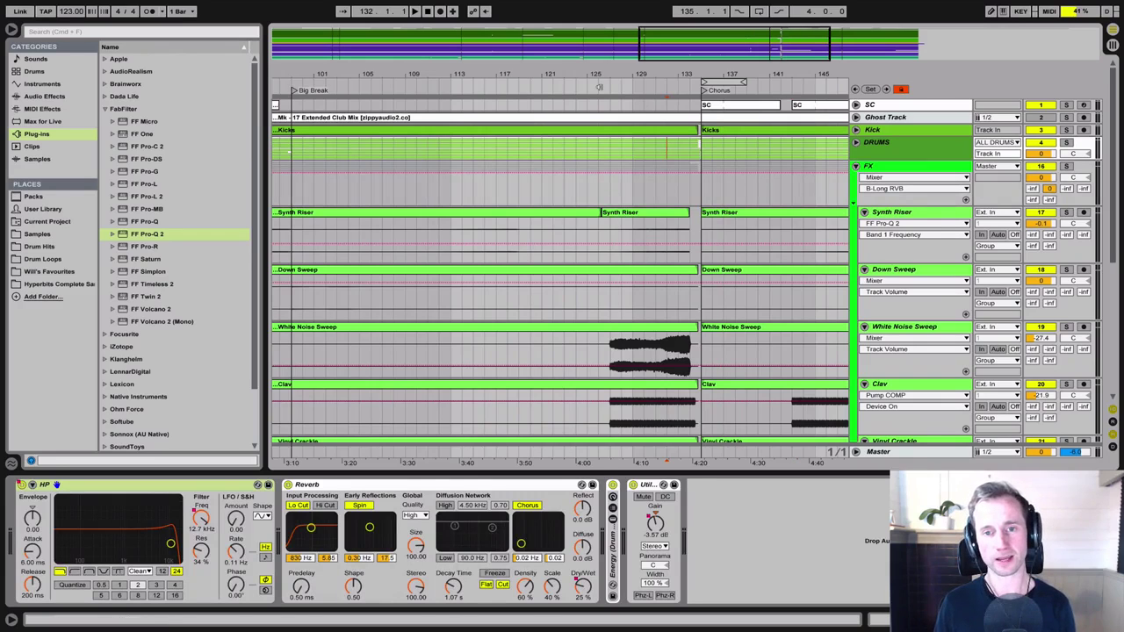
key("space")
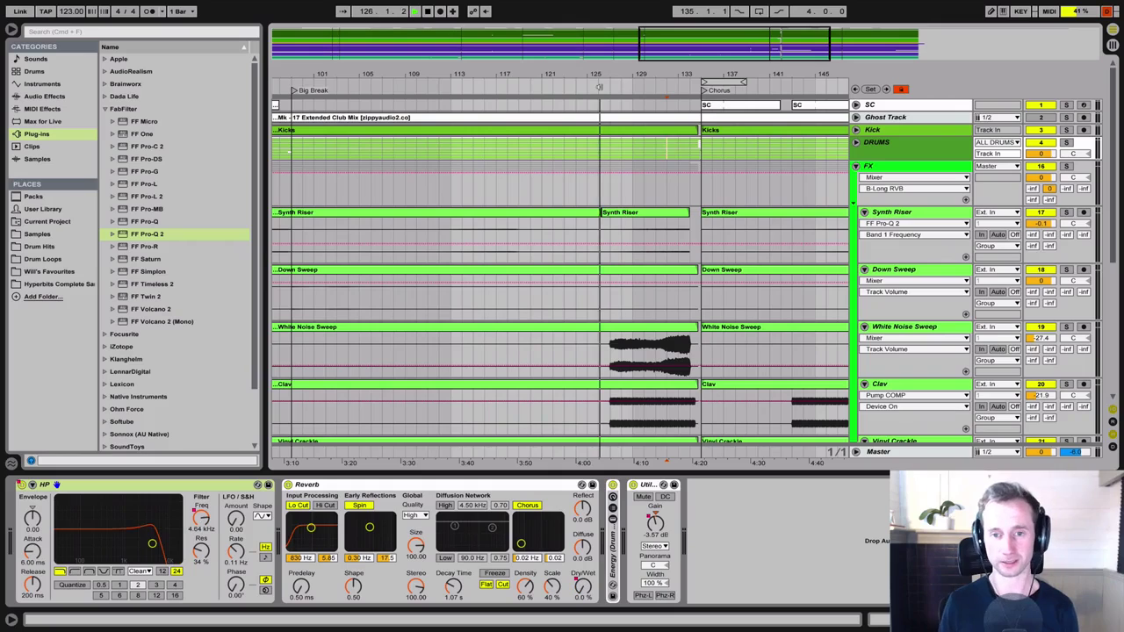
left_click(923, 211)
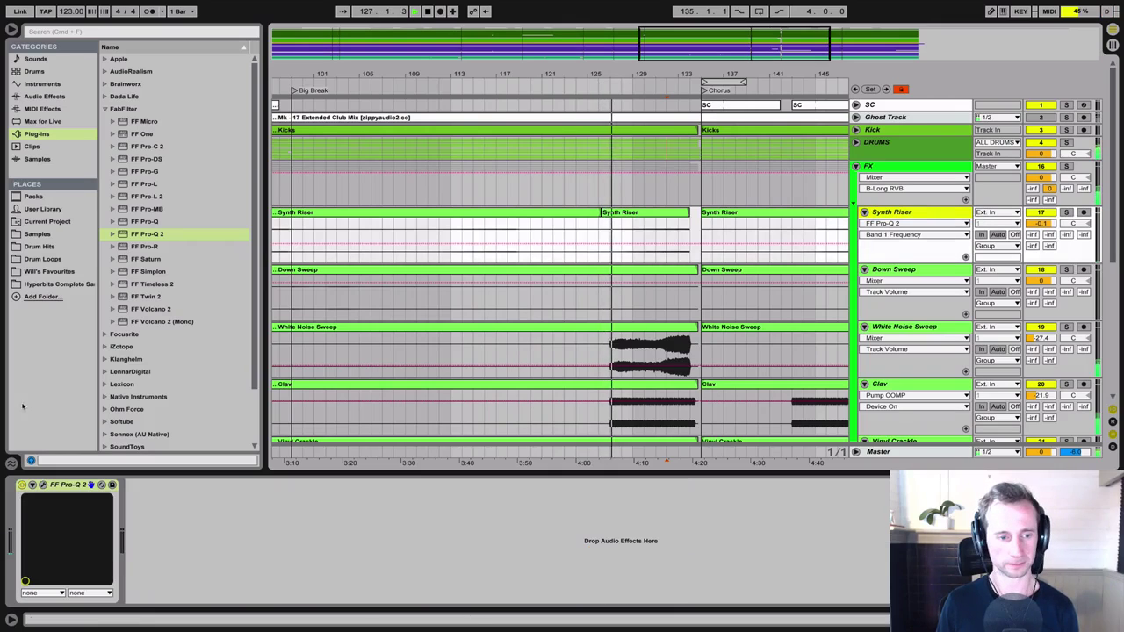
left_click(42, 485)
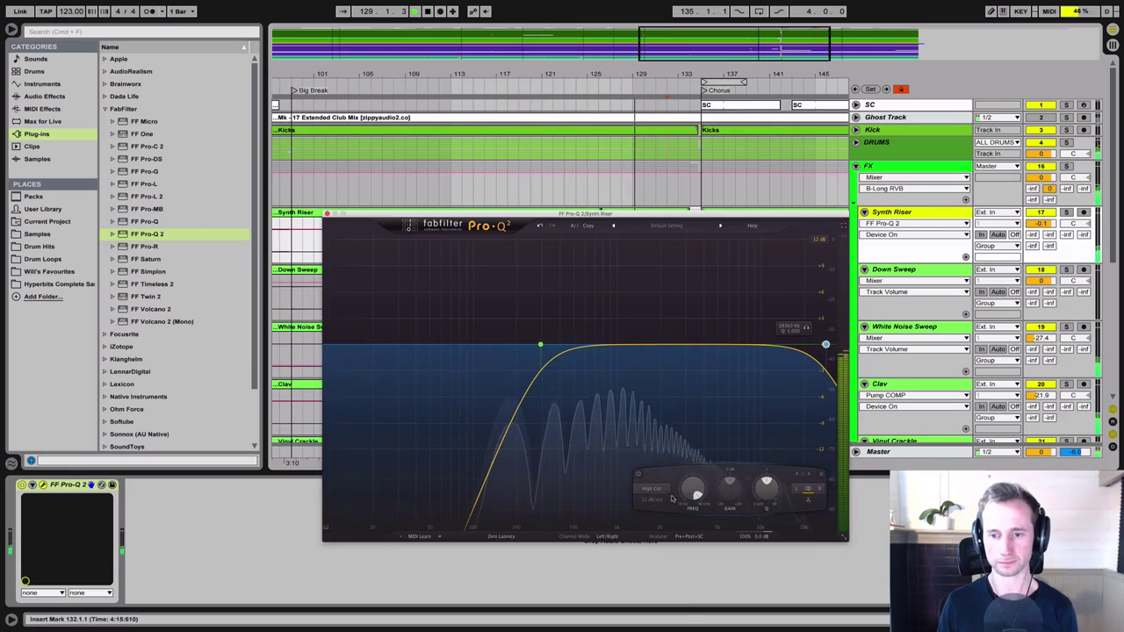
left_click_drag(825, 345, 804, 345)
left_click_drag(696, 491, 696, 504)
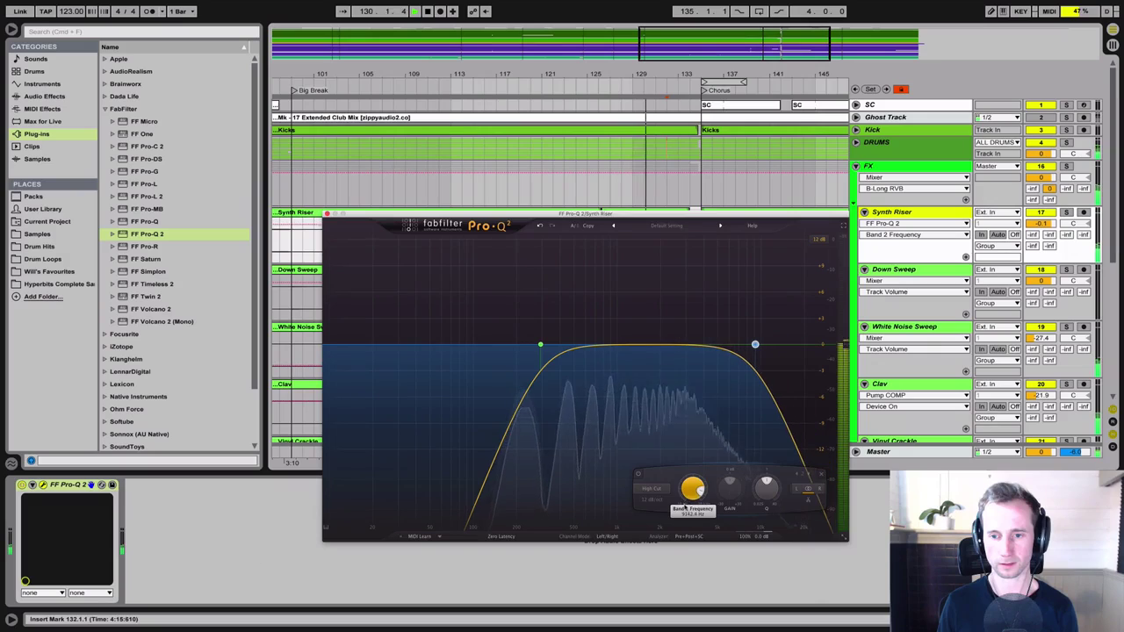
Set the Synth Riser's high-cut slope to 96 dB/oct and its frequency to about 11.3 kHz, and close the EQ
left_click(651, 500)
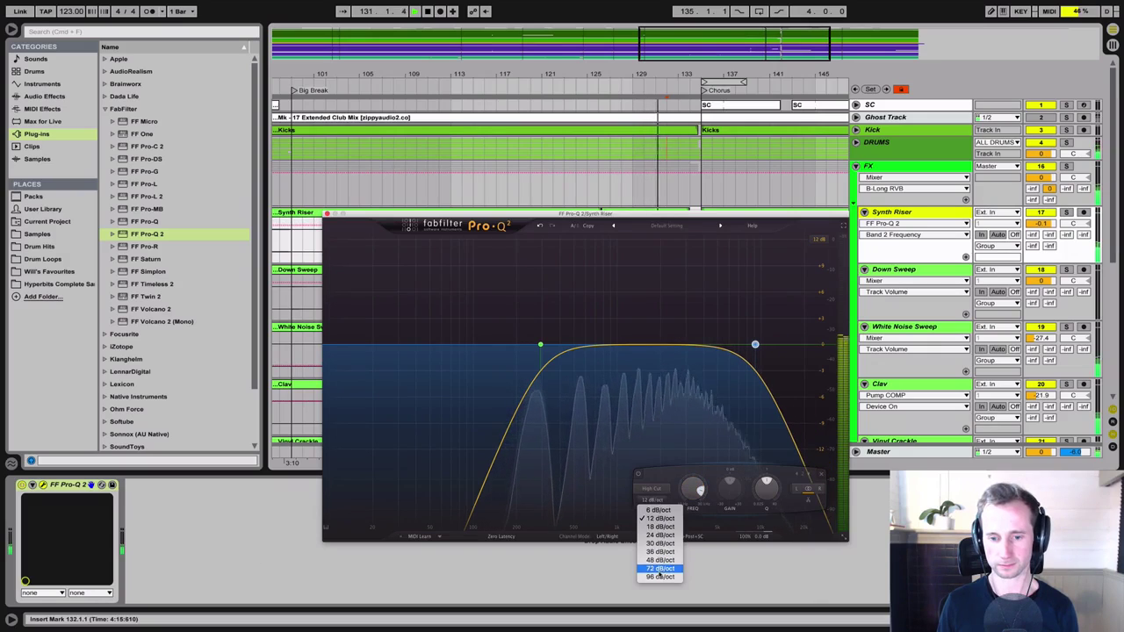
key("Escape")
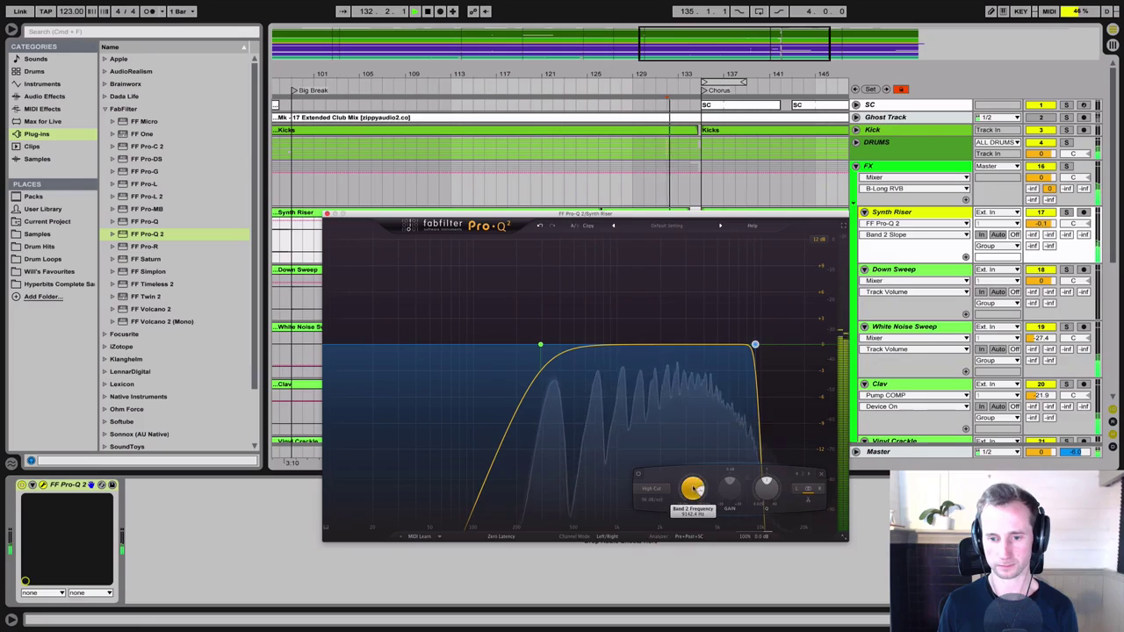
mouse_move(694, 489)
left_mouse_down()
mouse_move(693, 499)
mouse_move(693, 482)
left_mouse_up()
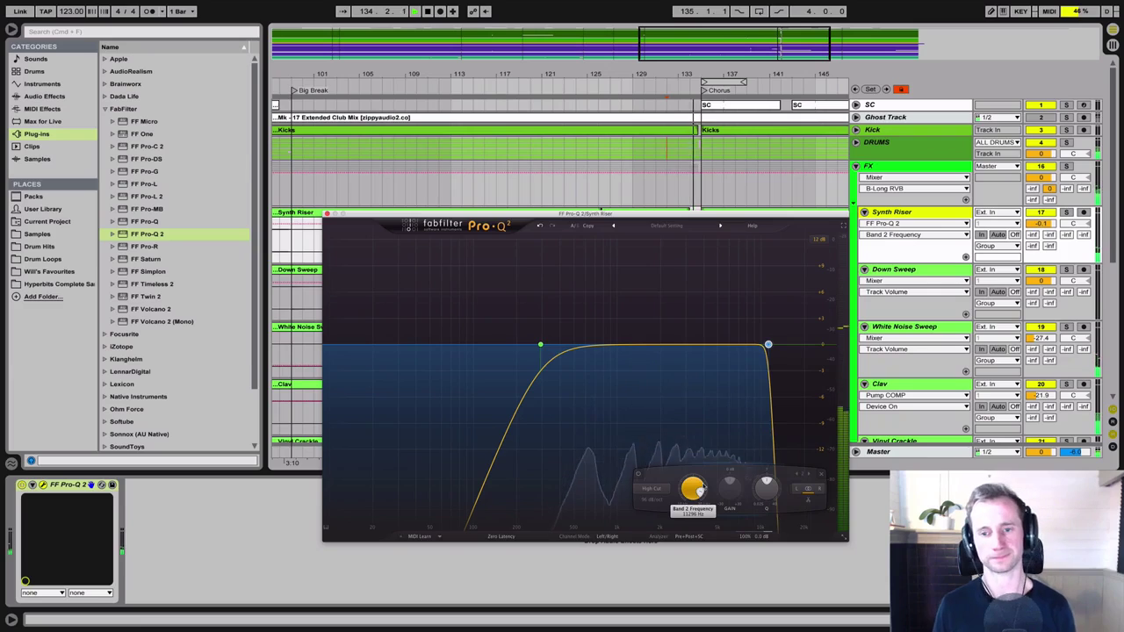
left_click(328, 214)
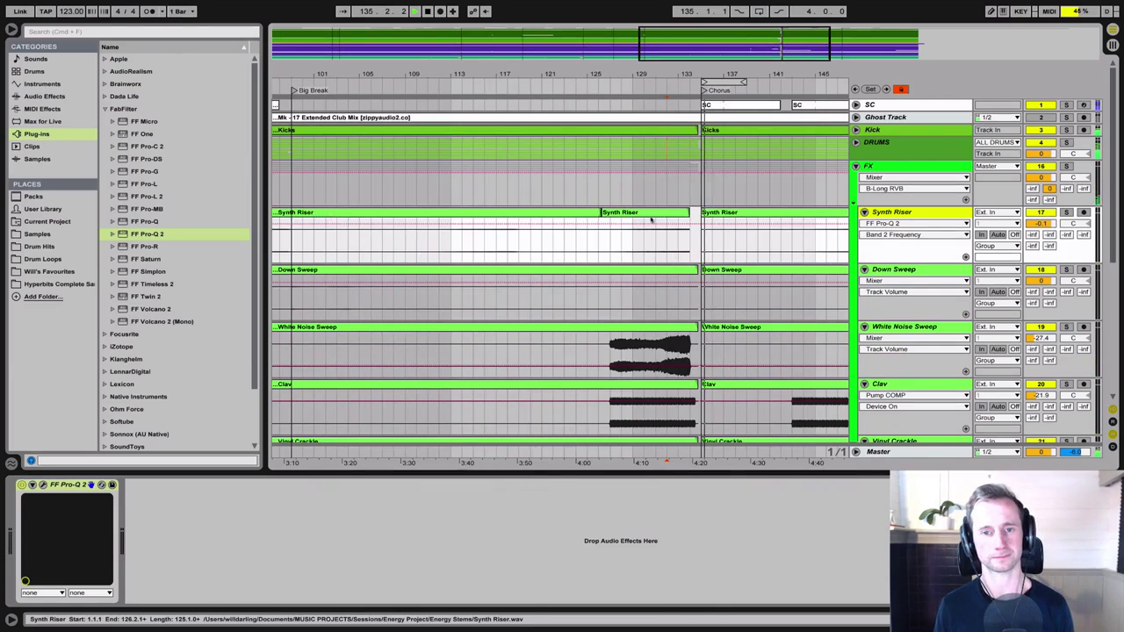
key("space")
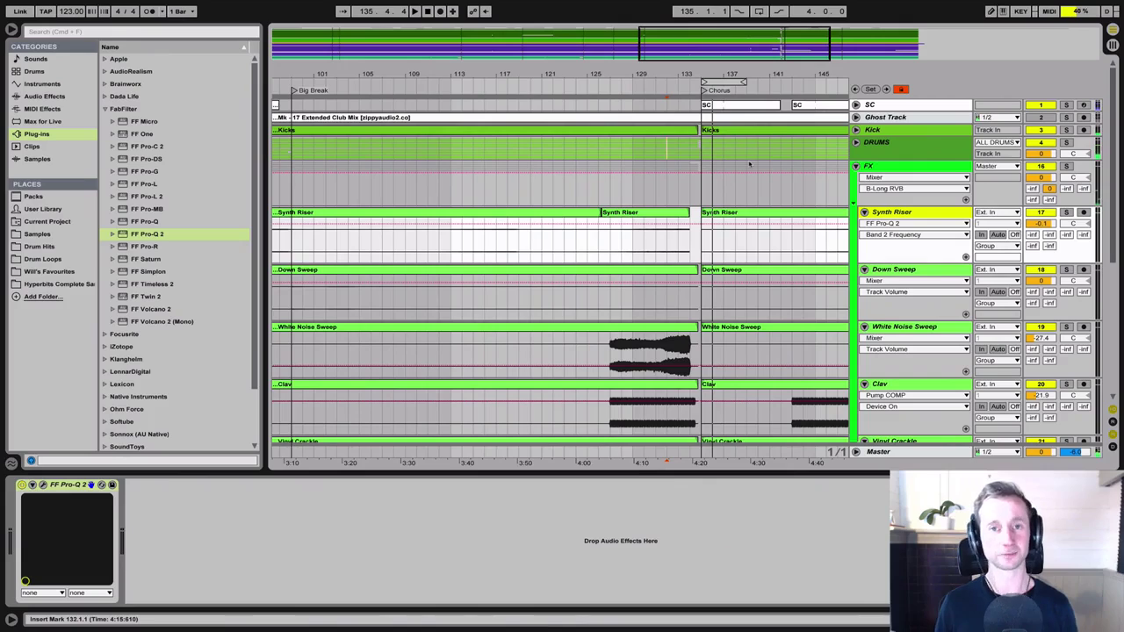